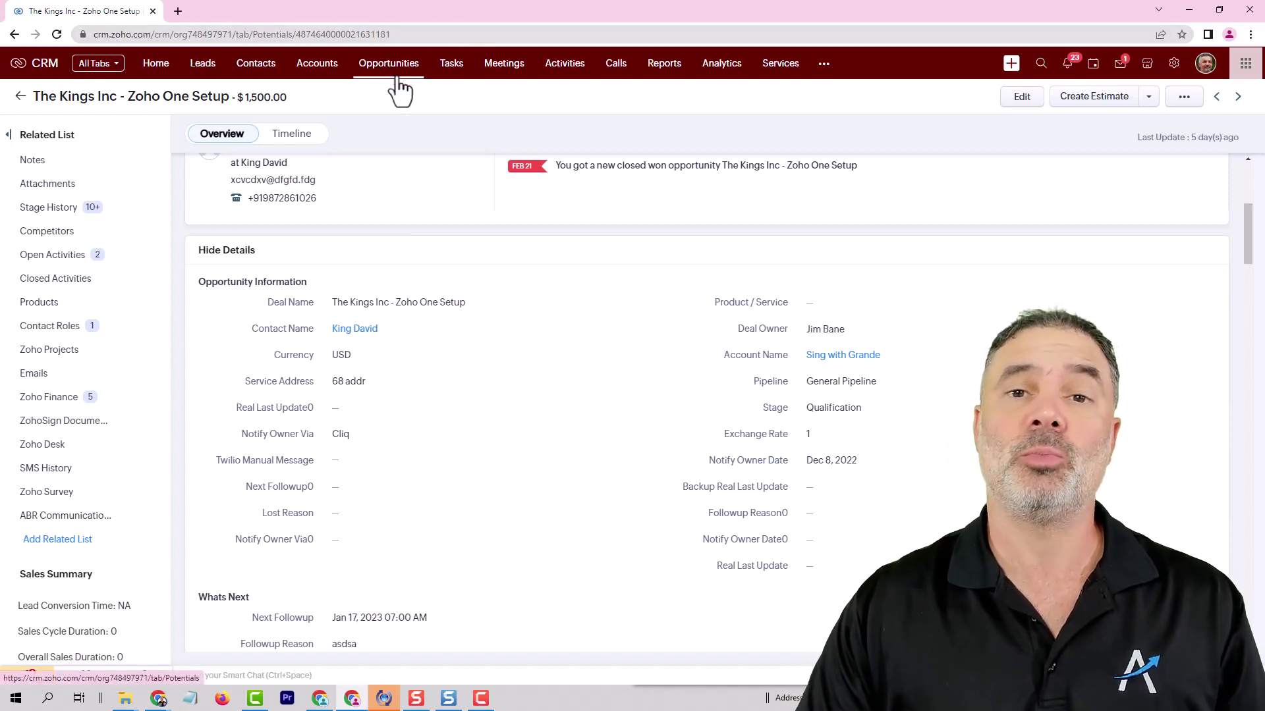
- Open King David's contact and return to the $1,500 Kings Inc deal via its opportunities
left_click(358, 333)
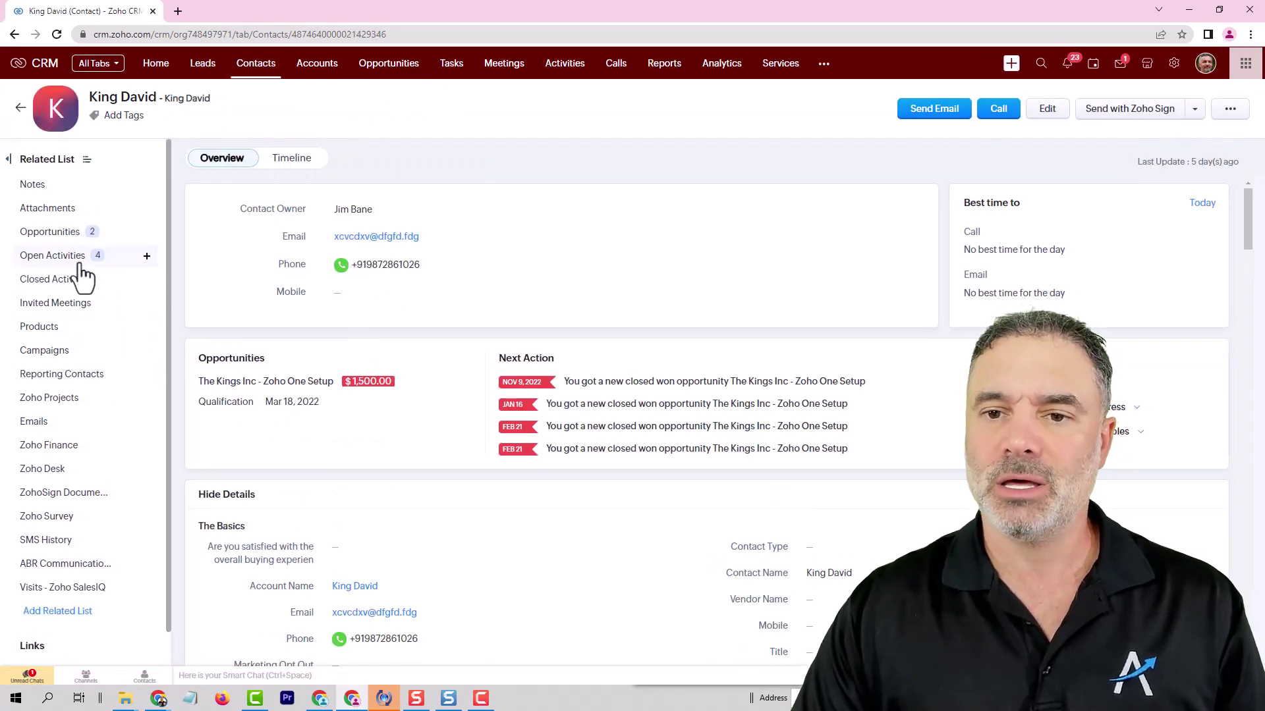
left_click(48, 232)
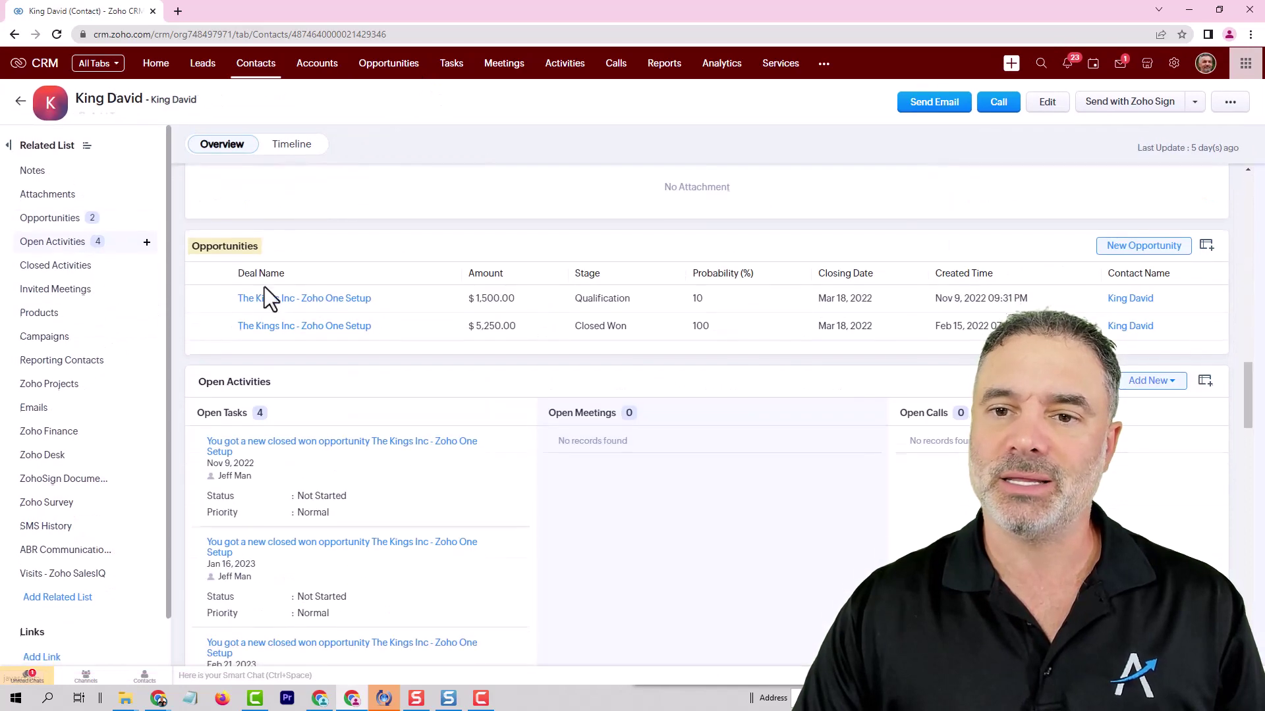
left_click(342, 299)
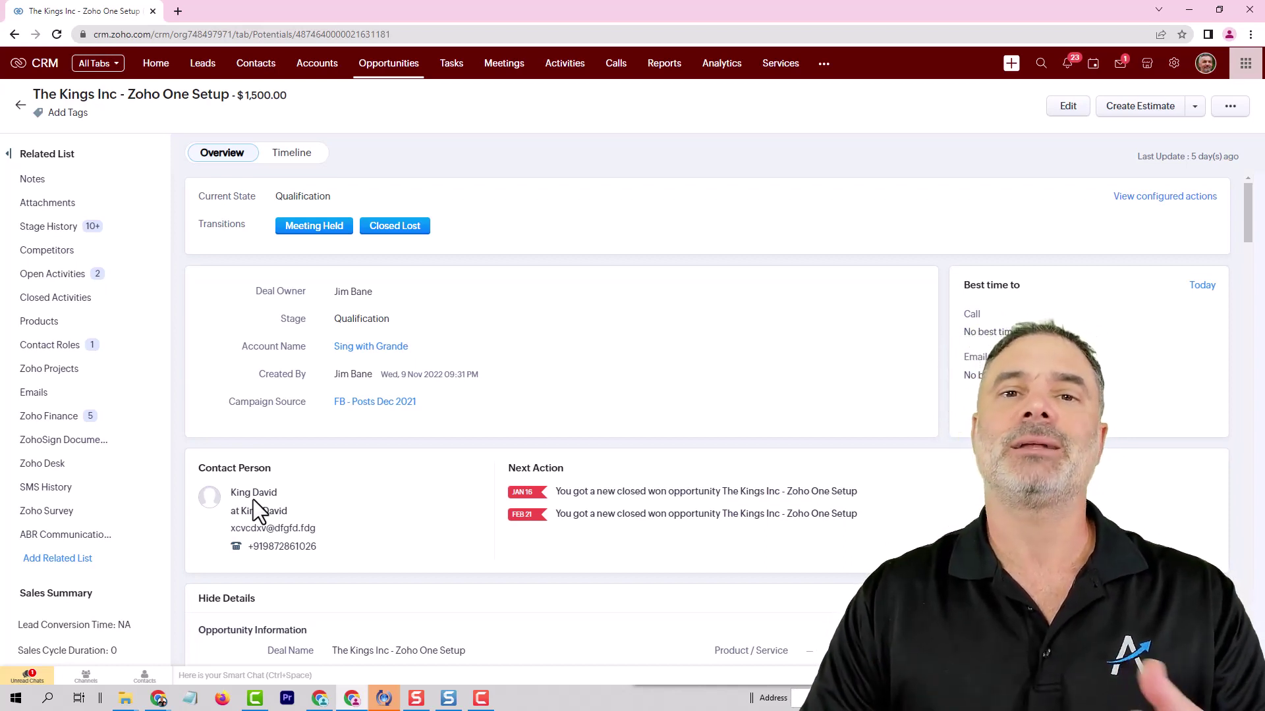
scroll(260, 466, "down", 2)
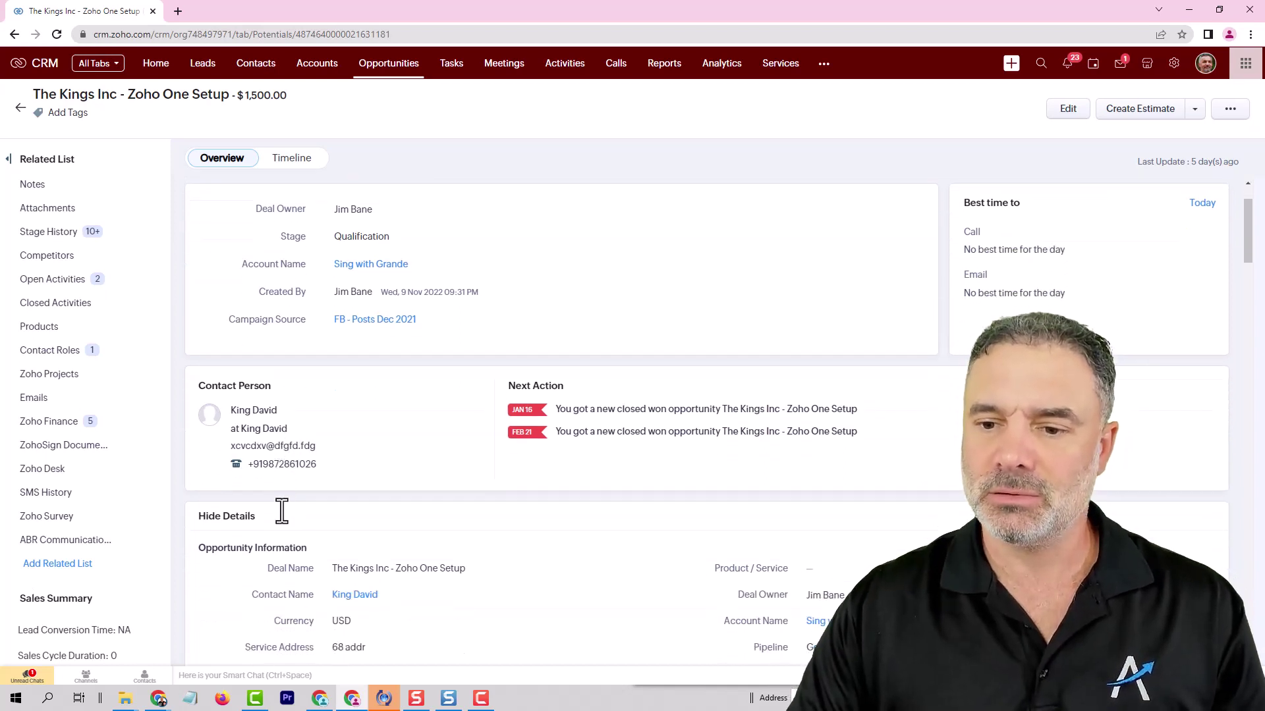
scroll(283, 508, "down", 2)
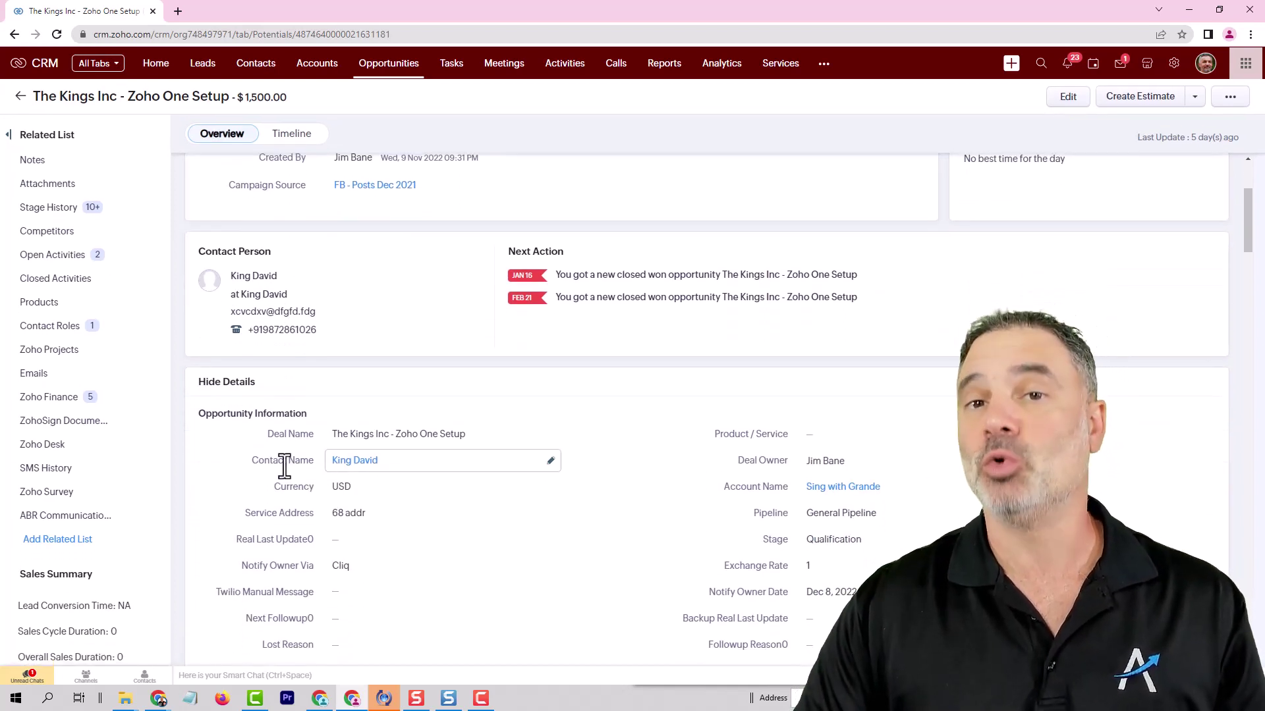
- Reopen King David's contact, go back to the Kings Inc deal and scroll its details
left_click(354, 461)
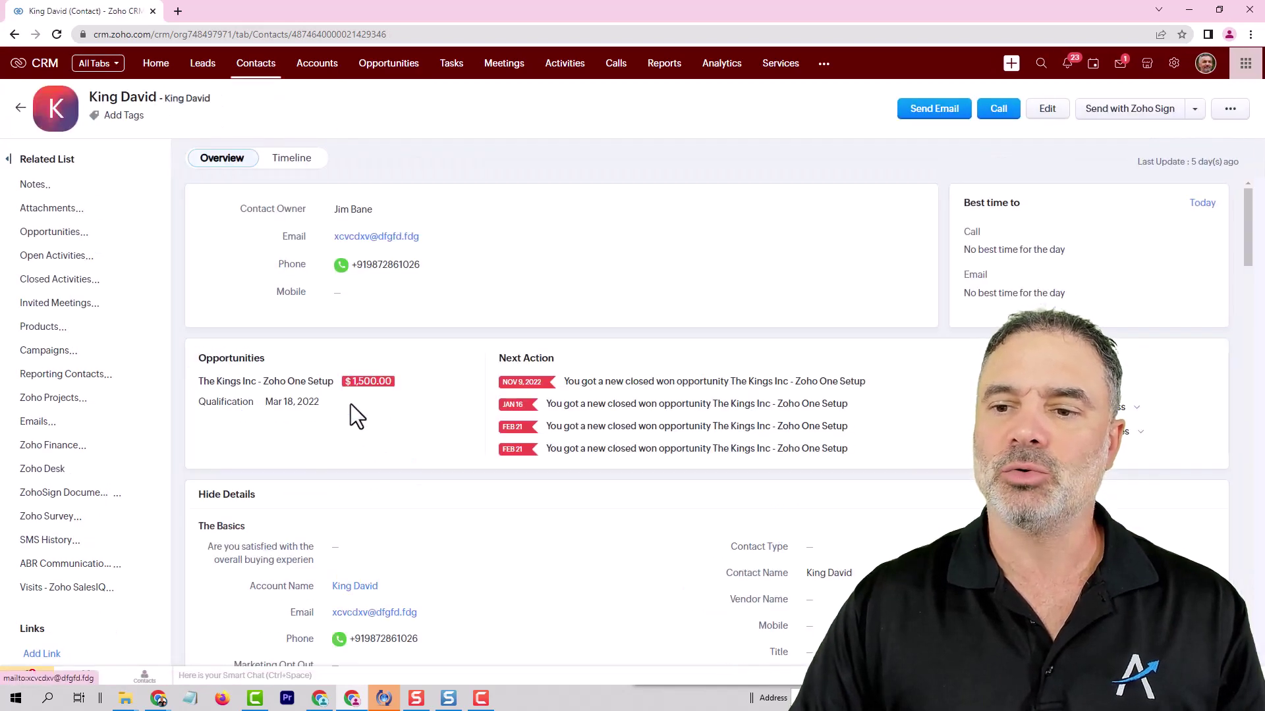
scroll(364, 443, "down", 5)
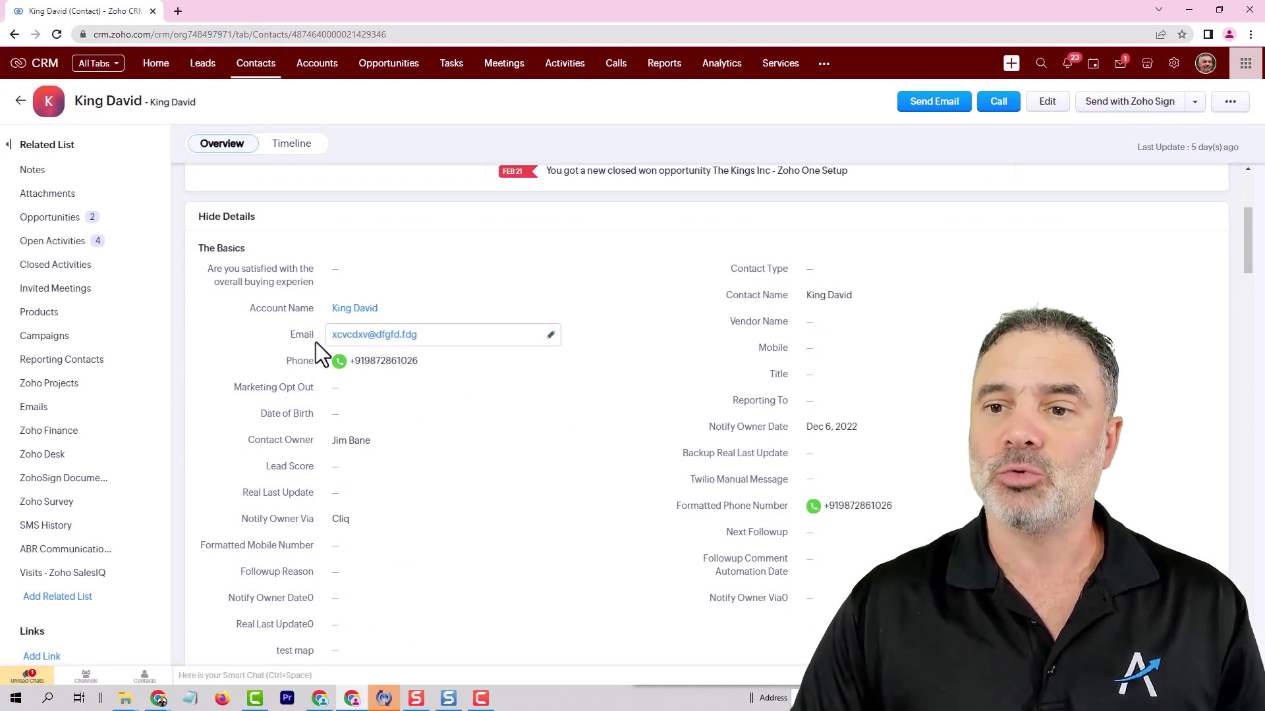
mouse_move(354, 308)
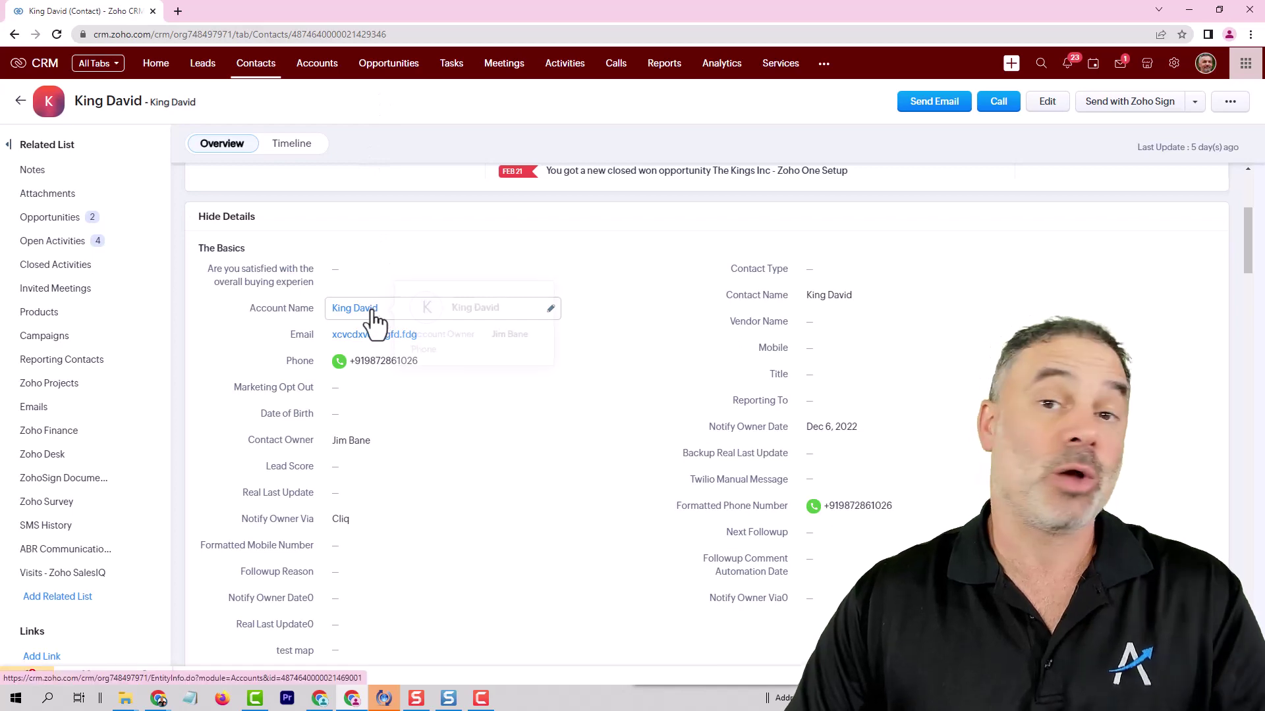
mouse_move(354, 586)
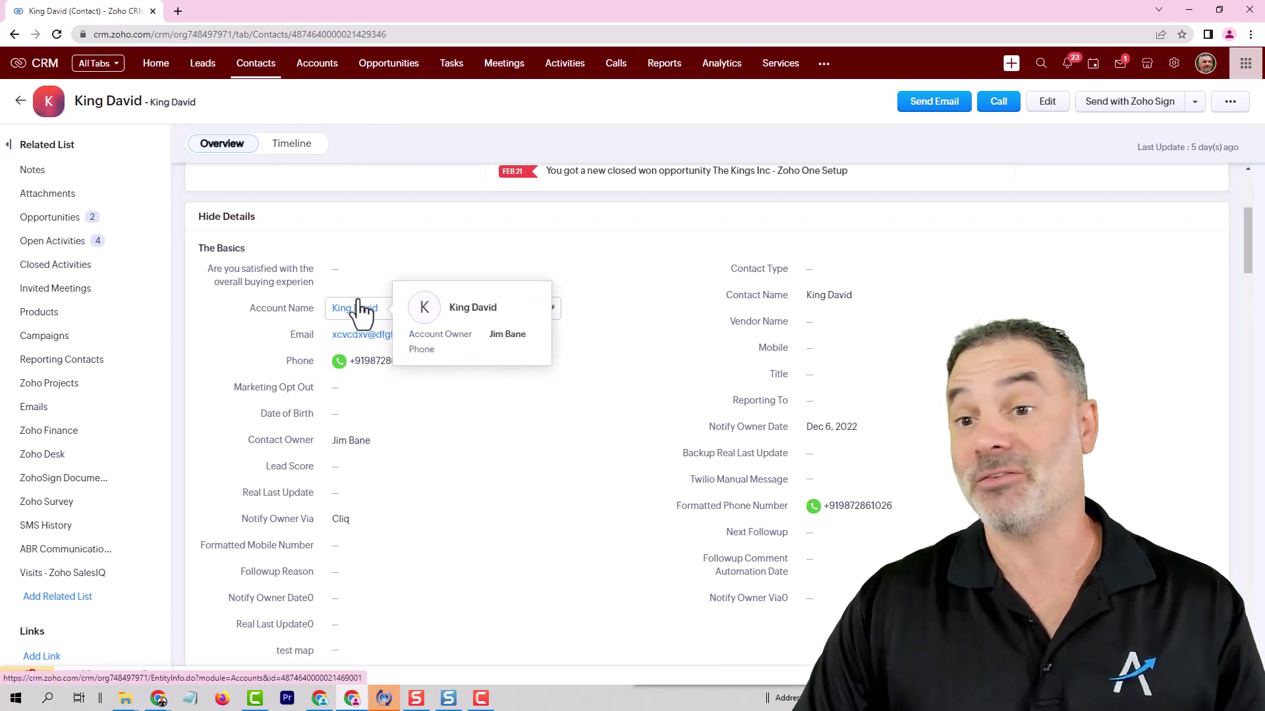
left_click(87, 222)
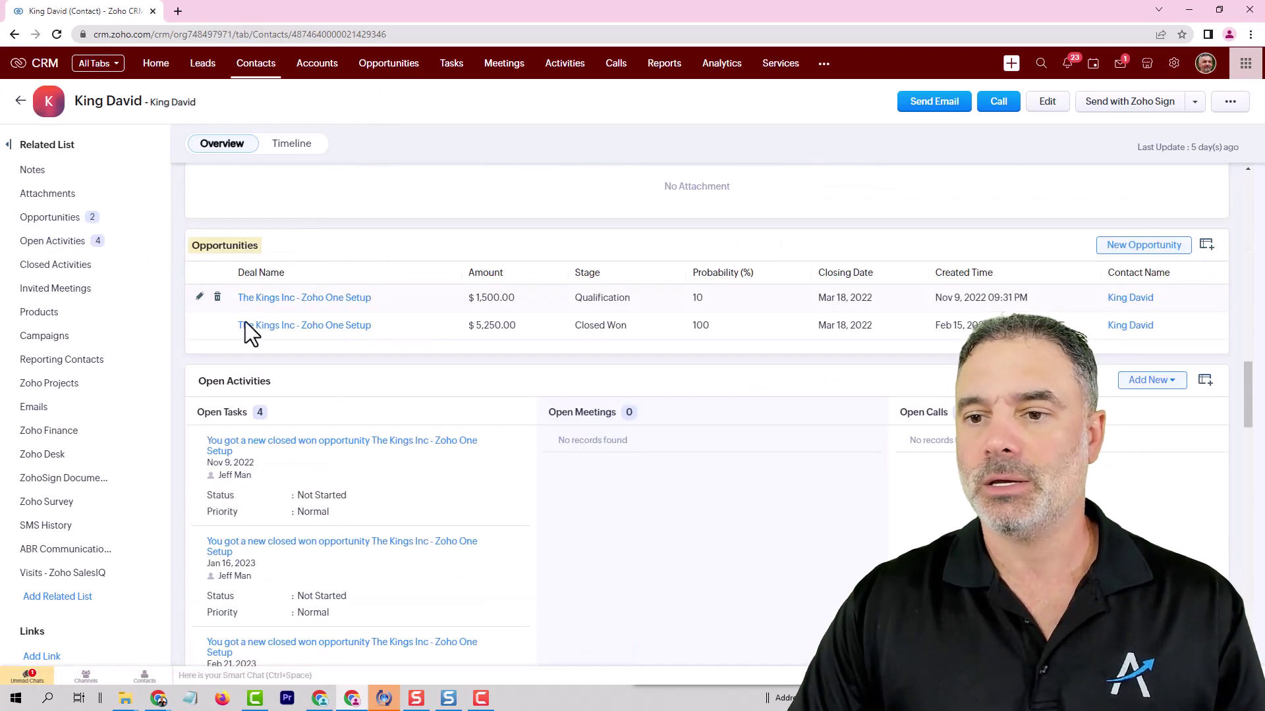
left_click(323, 302)
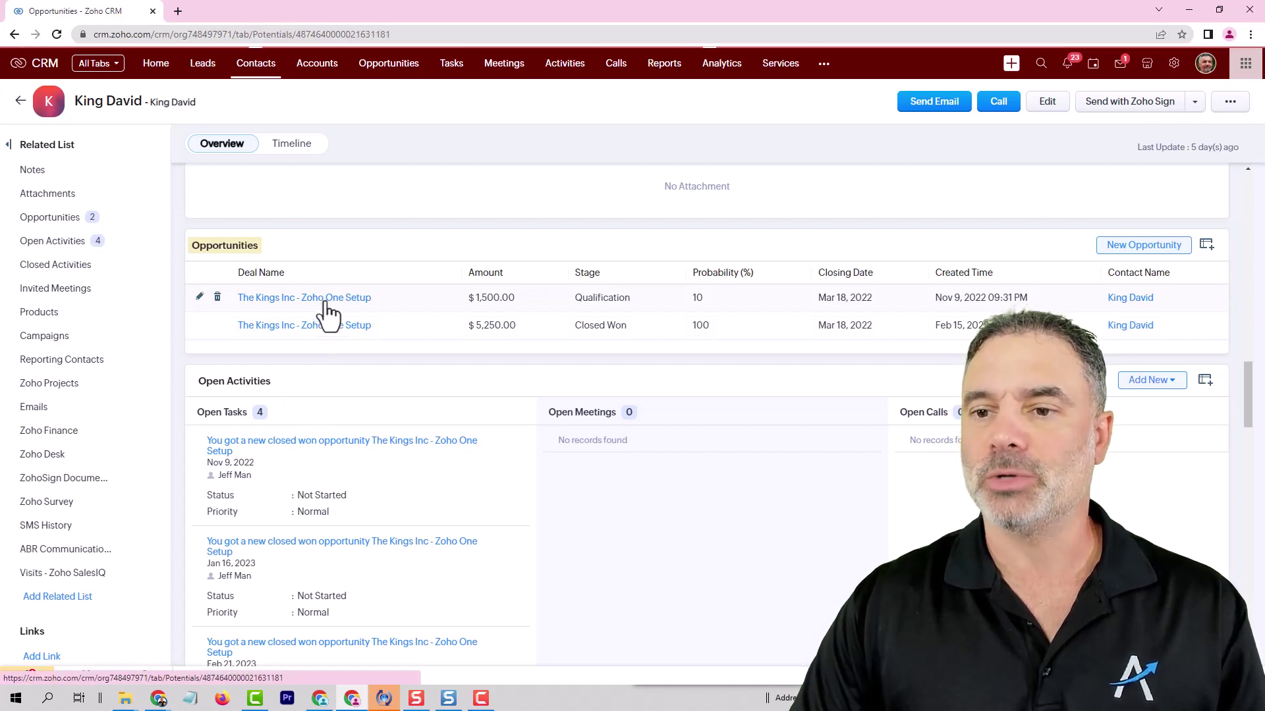
scroll(362, 335, "down", 2)
scroll(374, 343, "down", 1)
scroll(315, 274, "down", 2)
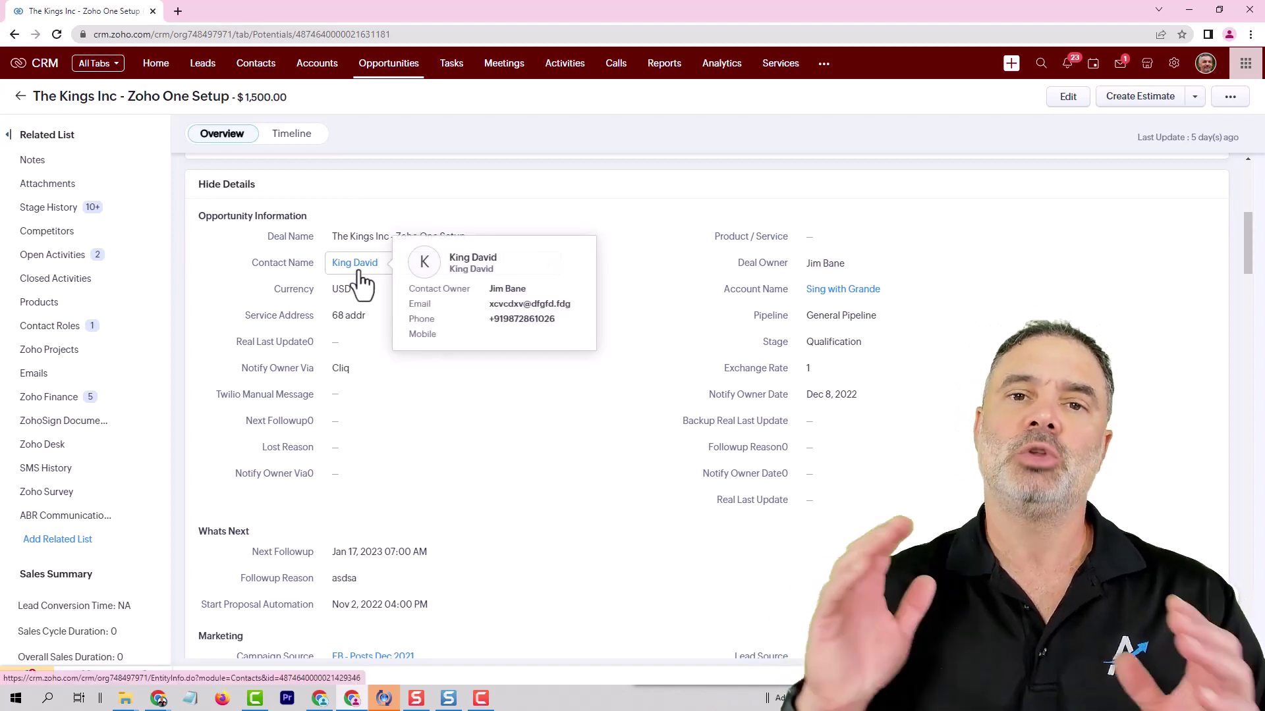
mouse_move(353, 263)
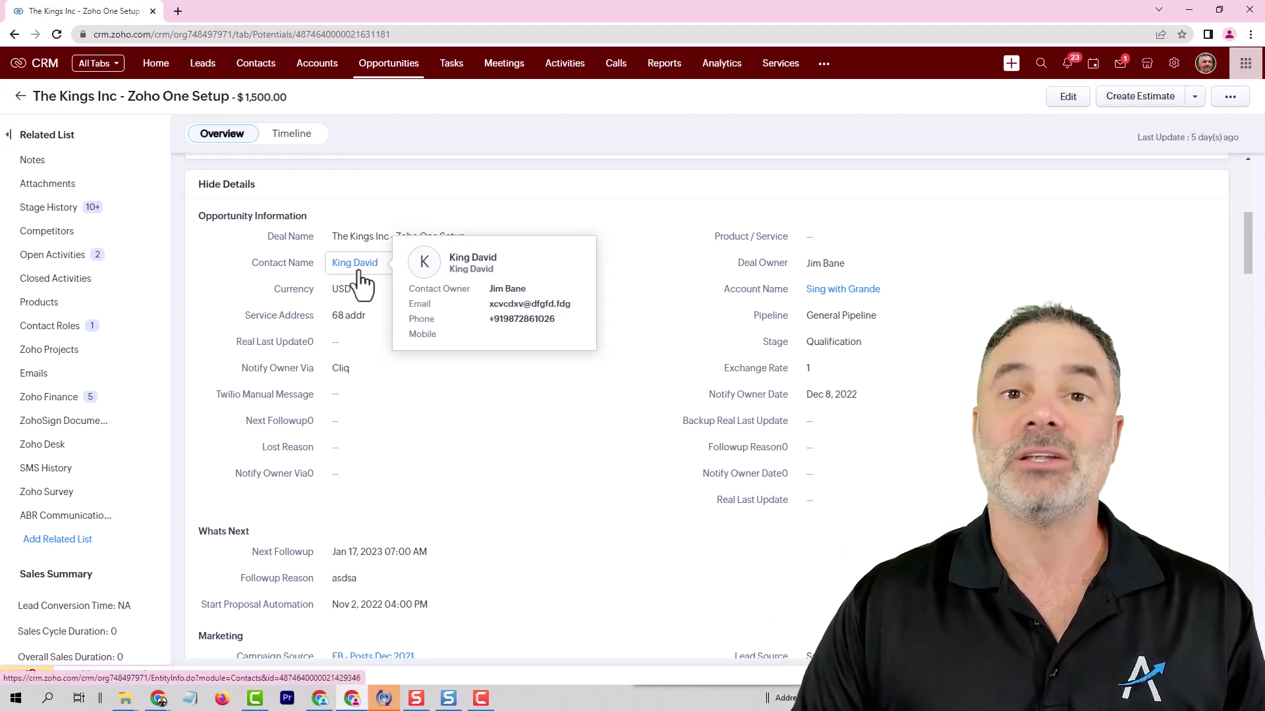
- Open the Opportunities Standard layout from Modules and Fields and show the Contact Name options
left_click(1173, 63)
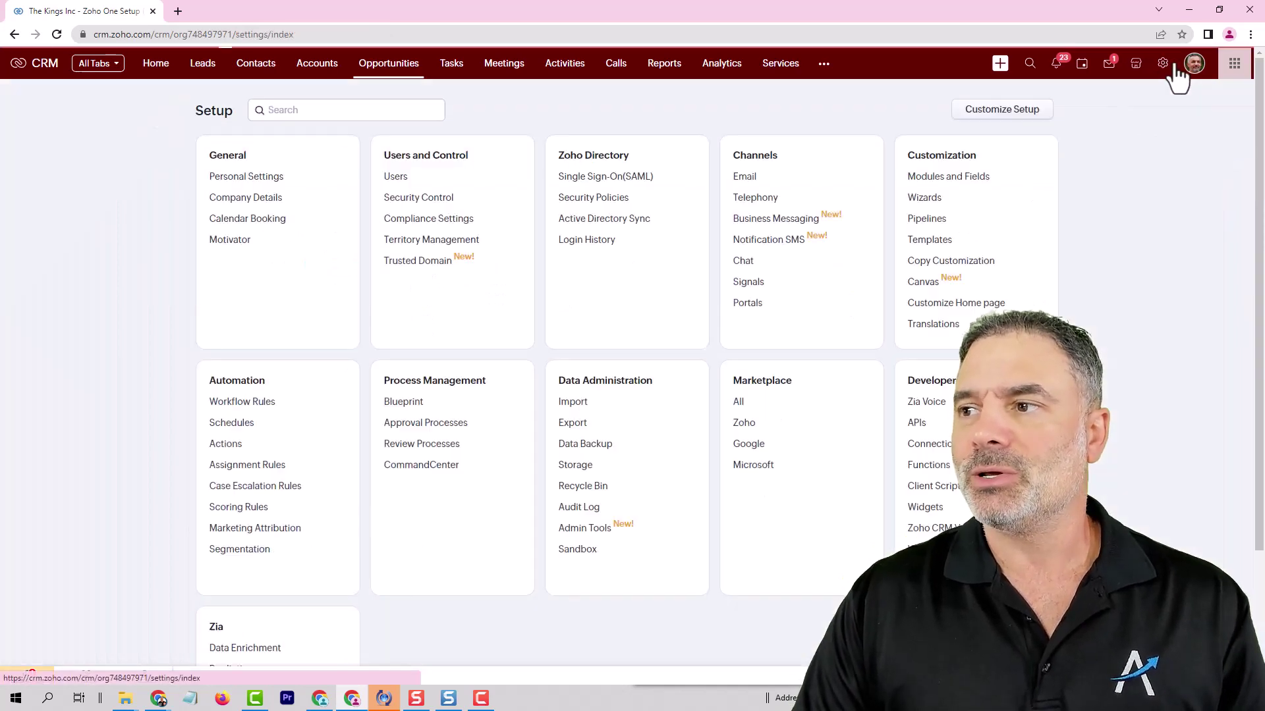
left_click(956, 178)
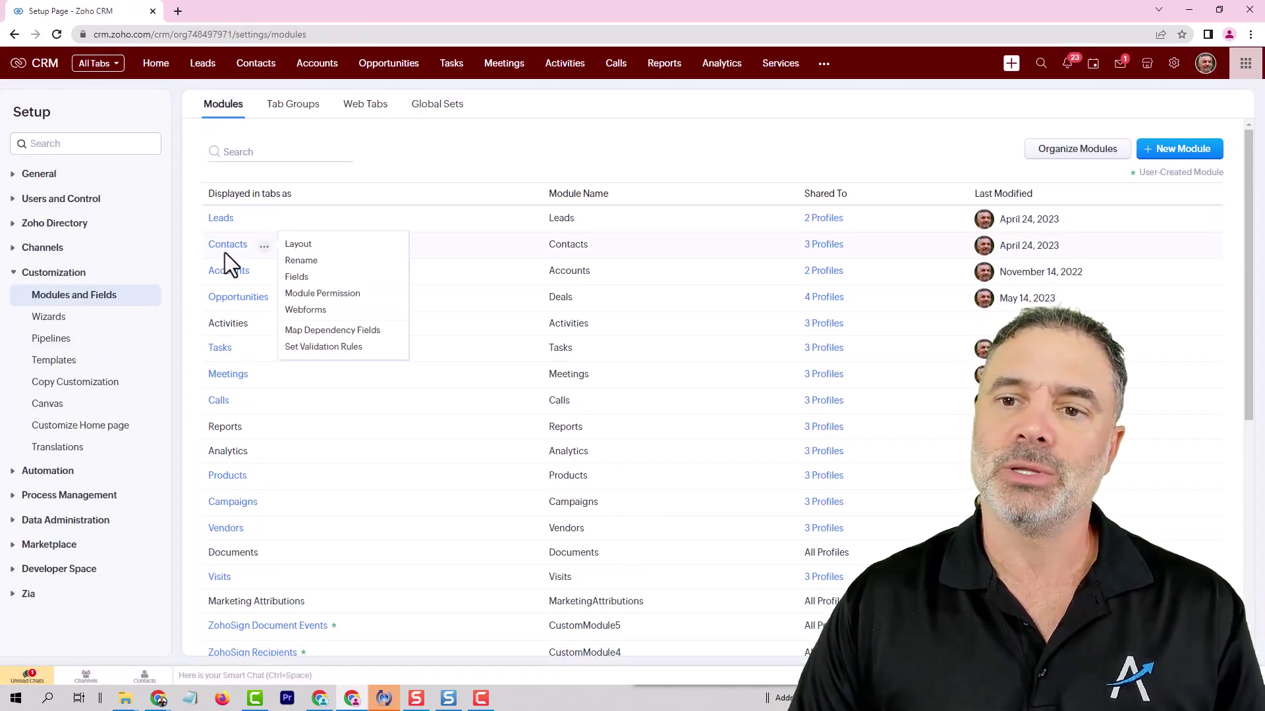
mouse_move(237, 298)
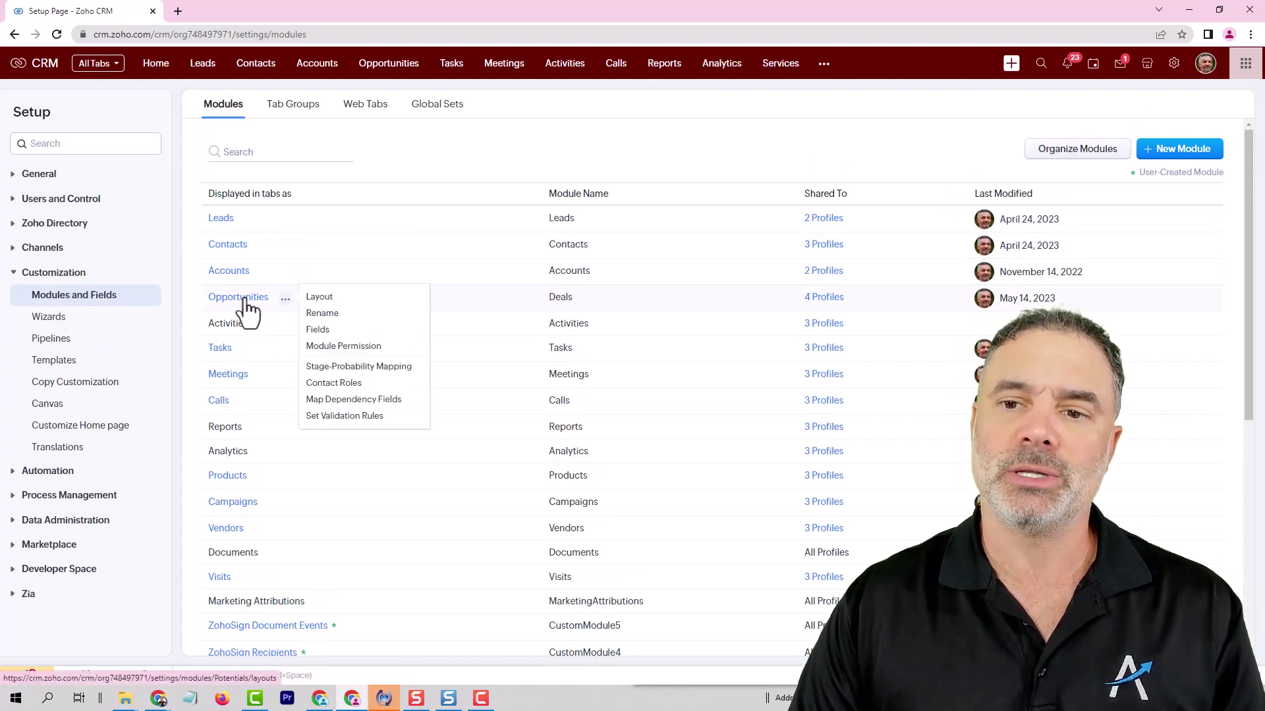
left_click(246, 300)
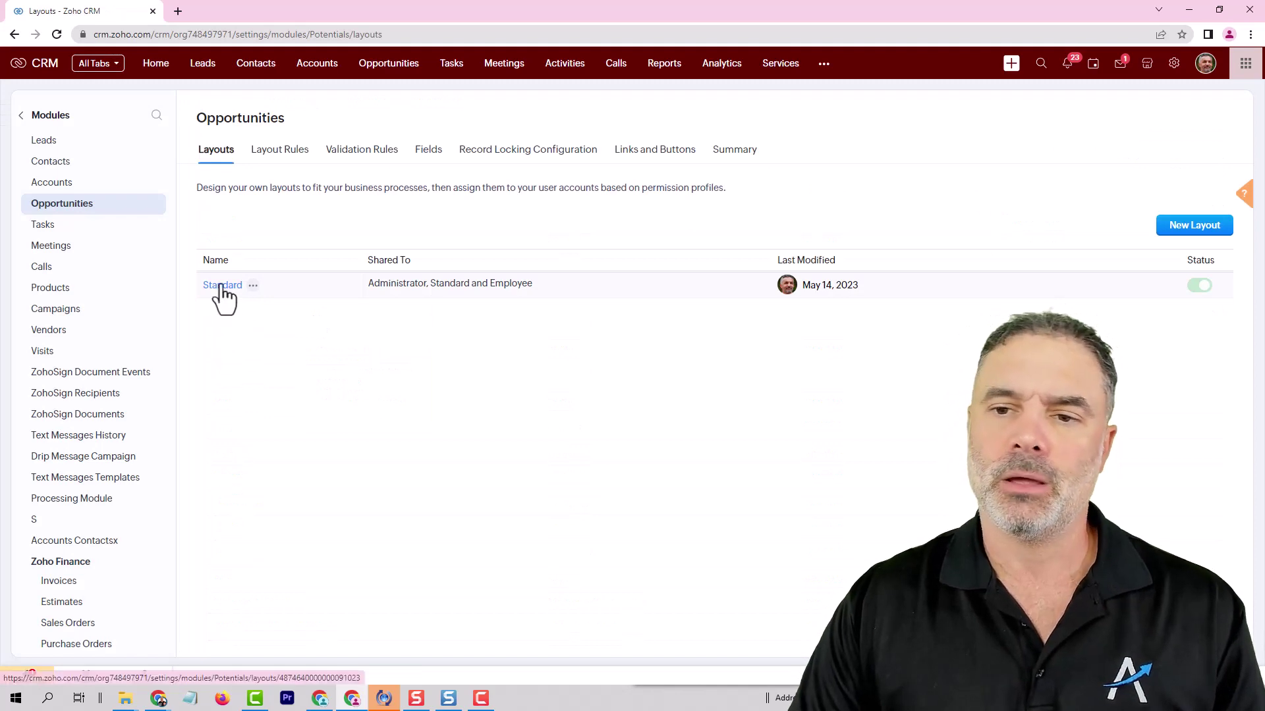
left_click(222, 285)
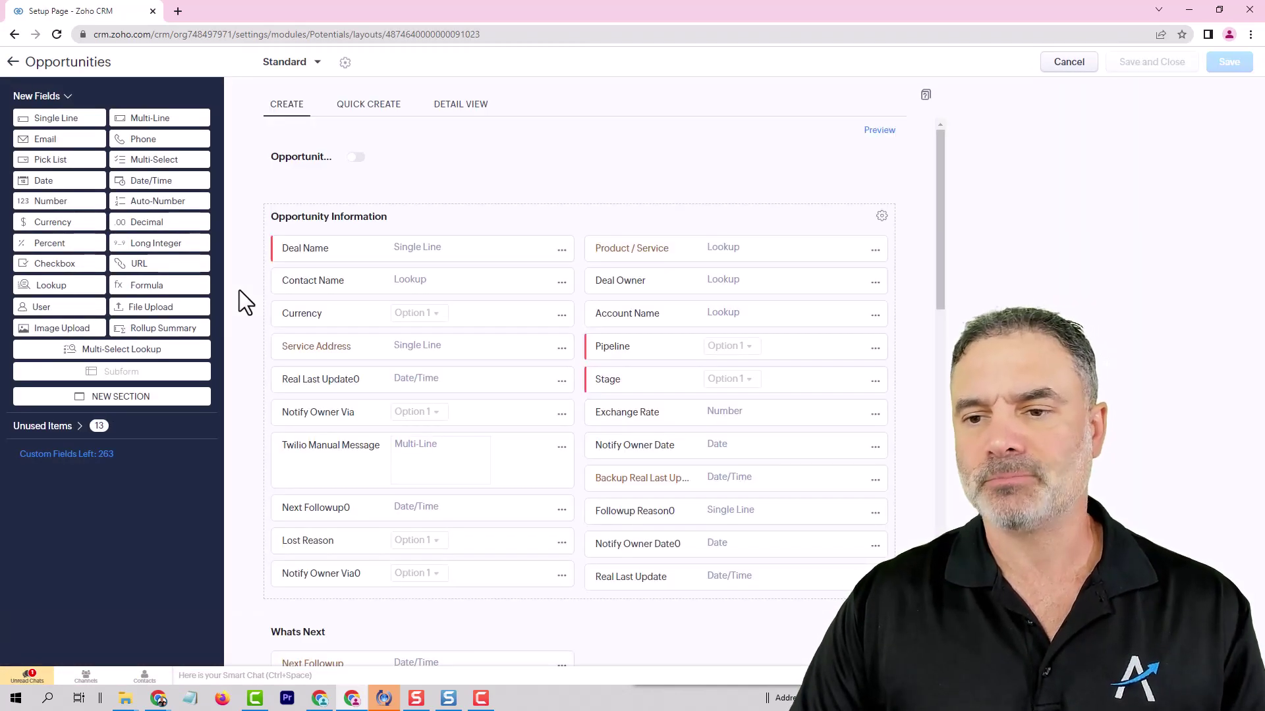
left_click(562, 284)
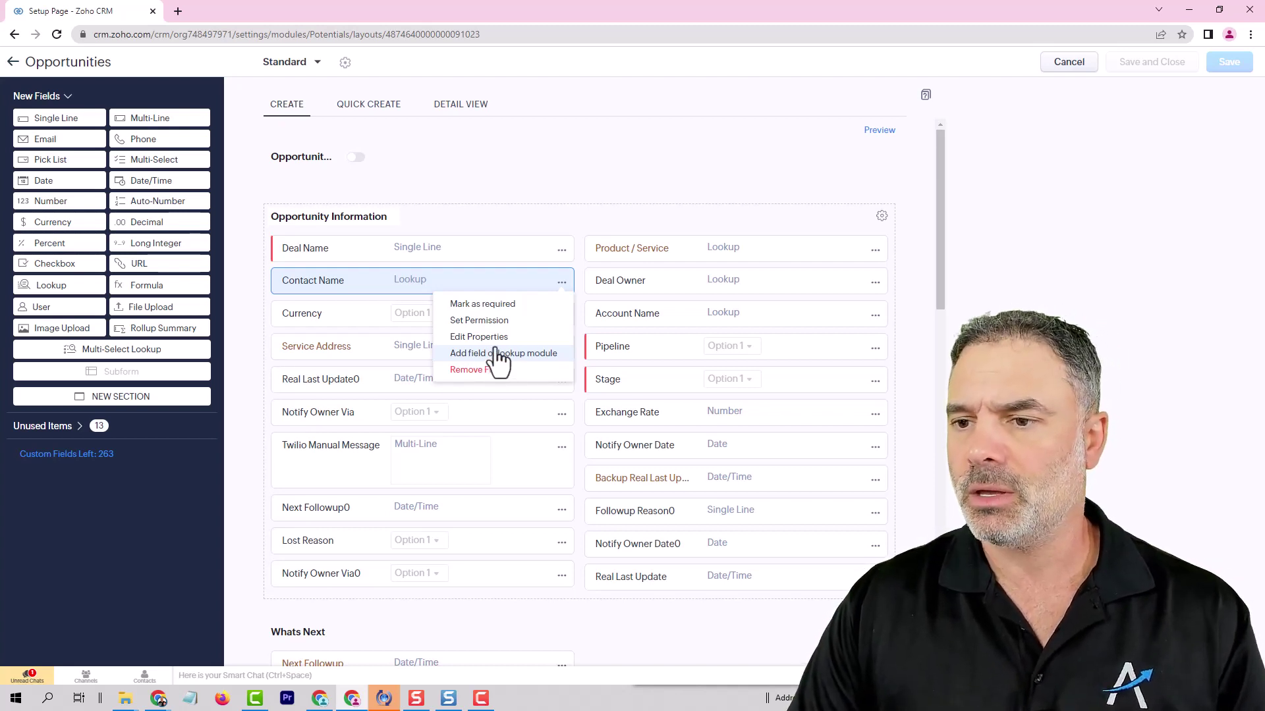
- Pick the contact's Email as a new lookup field and start naming it Contact's Email
left_click(500, 356)
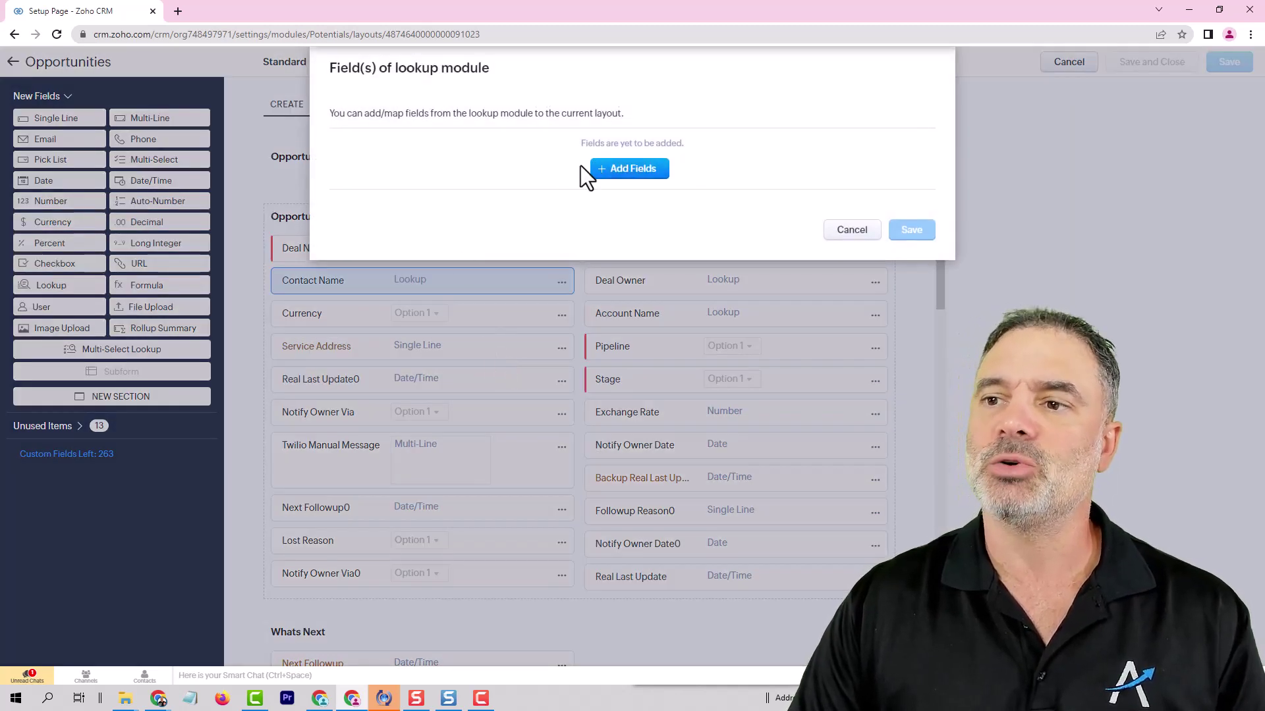
left_click(626, 172)
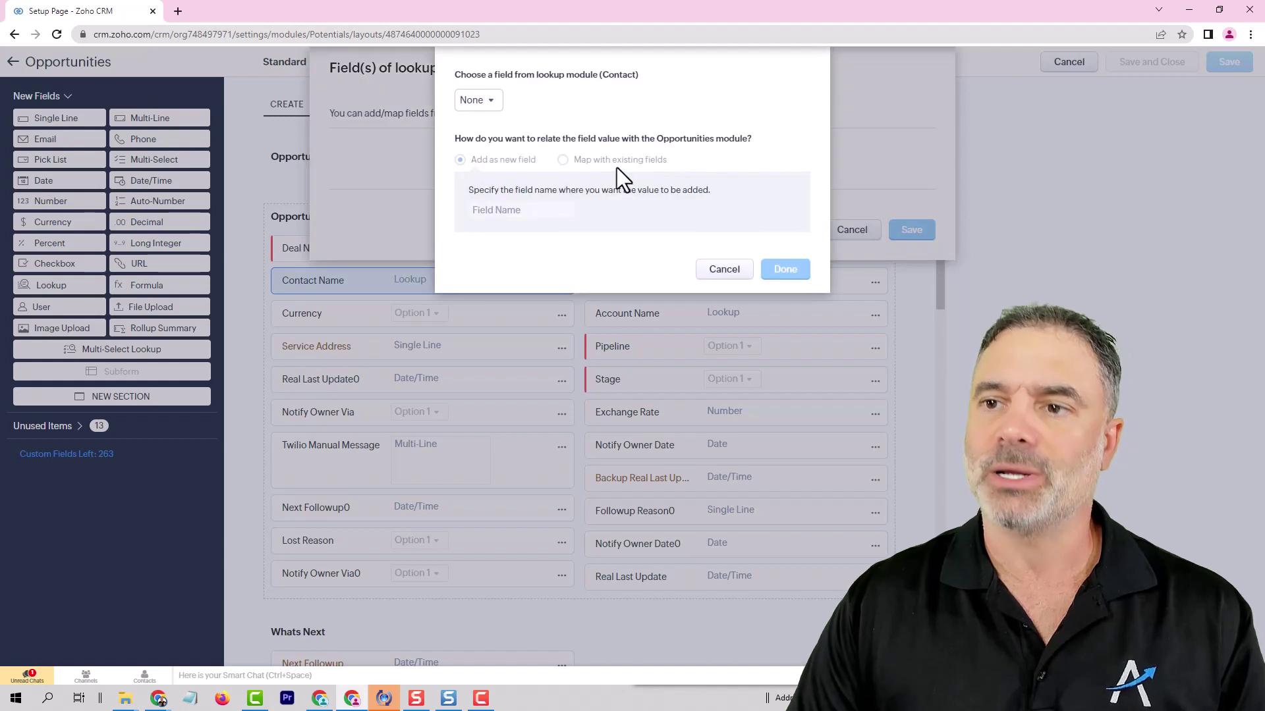
left_click(484, 105)
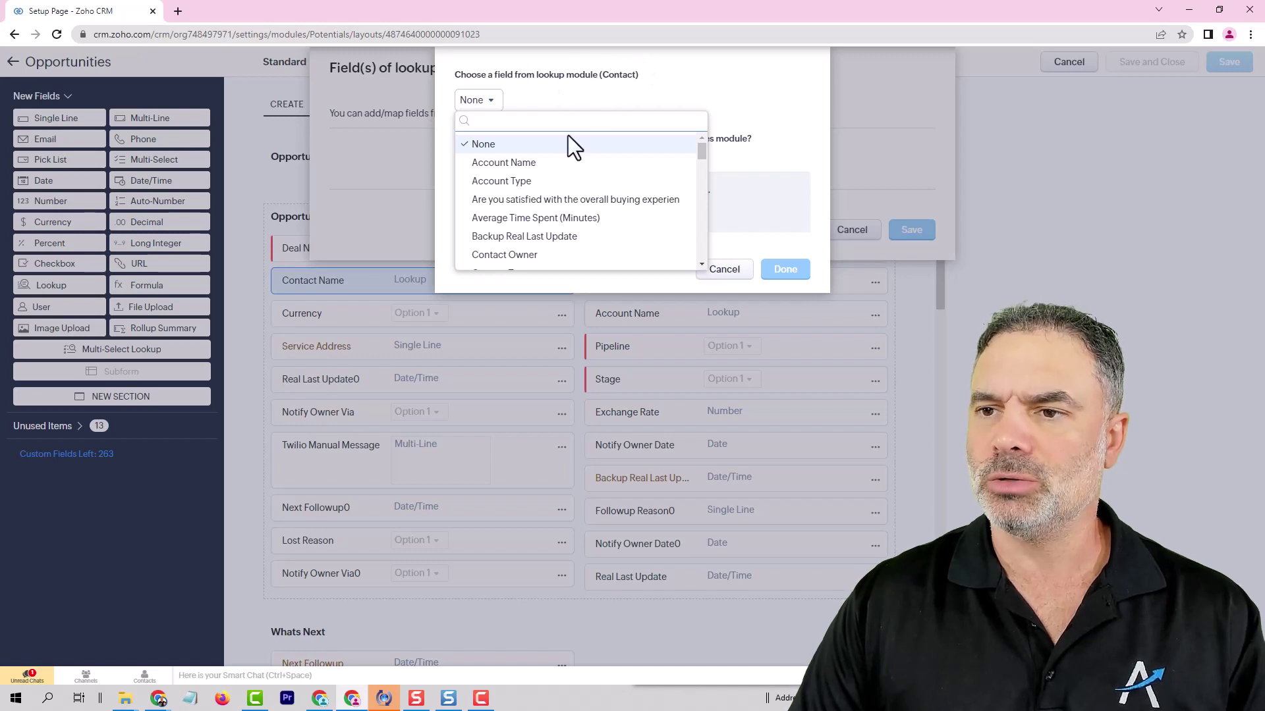
type("ema")
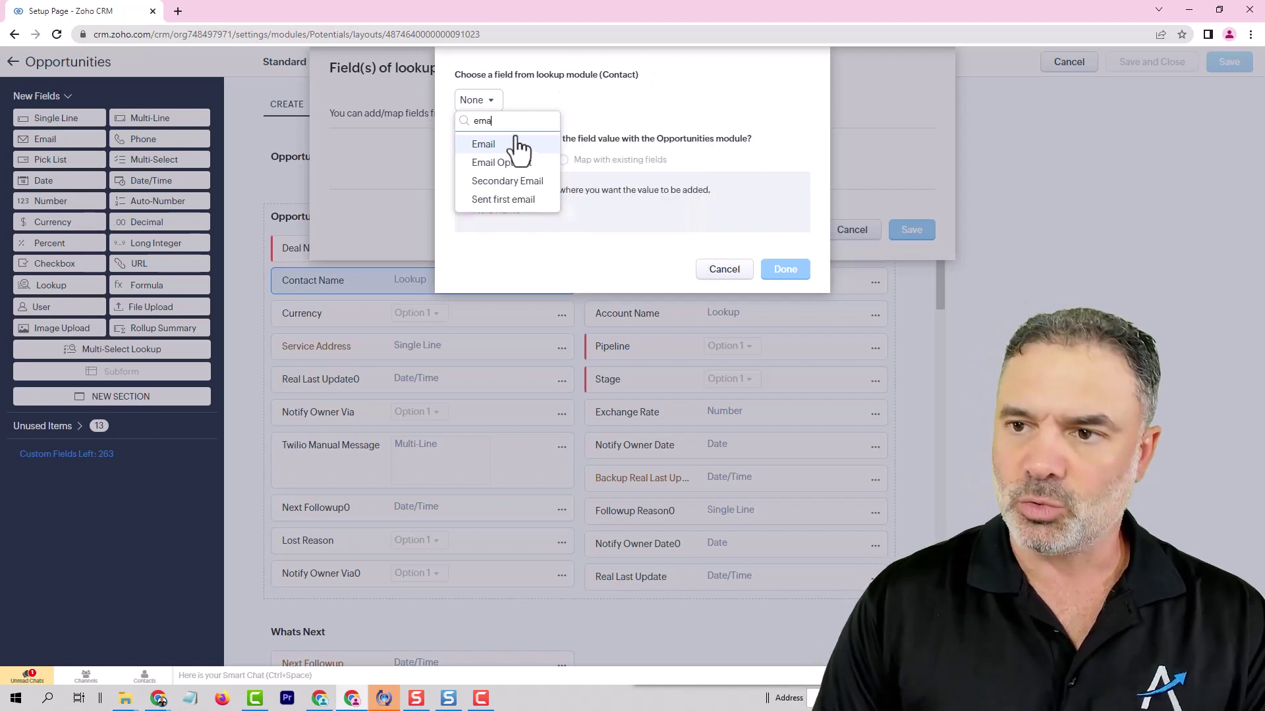
left_click(538, 146)
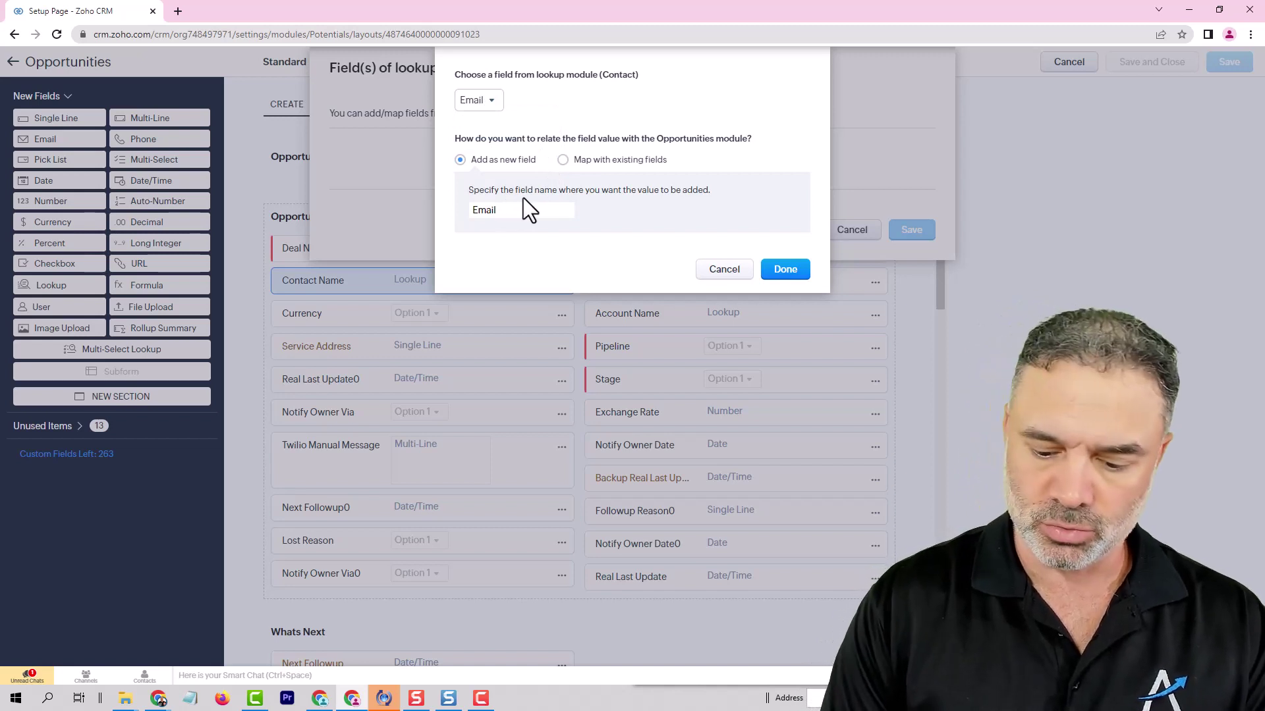
type("Contact ")
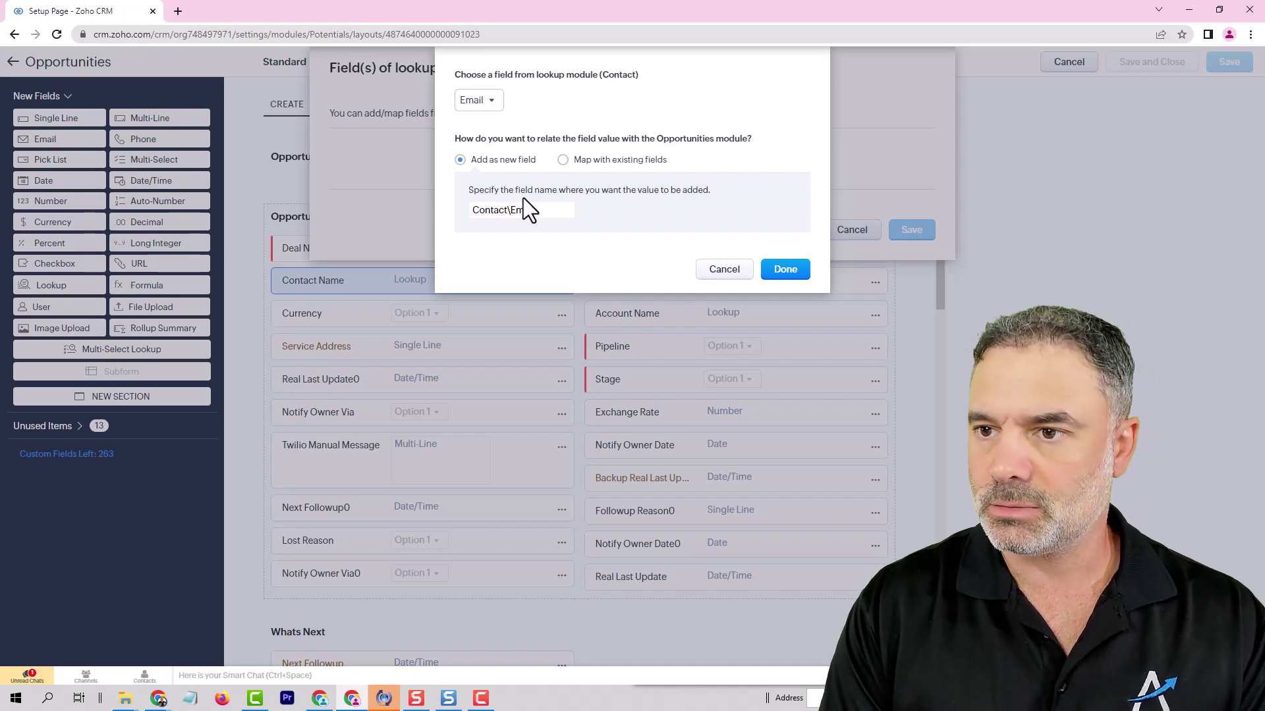
type("'s")
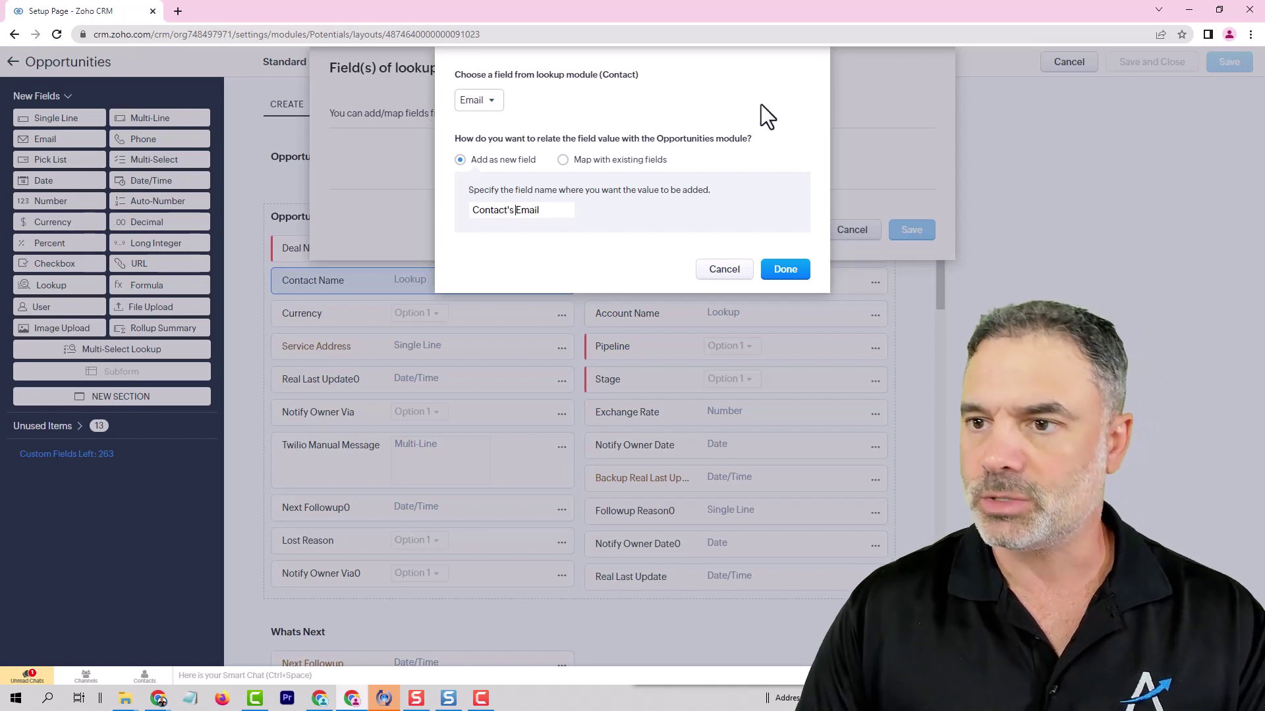
- Confirm Contact's Email, then map the contact's Phone as a new field named Contact's Phone
left_click(786, 270)
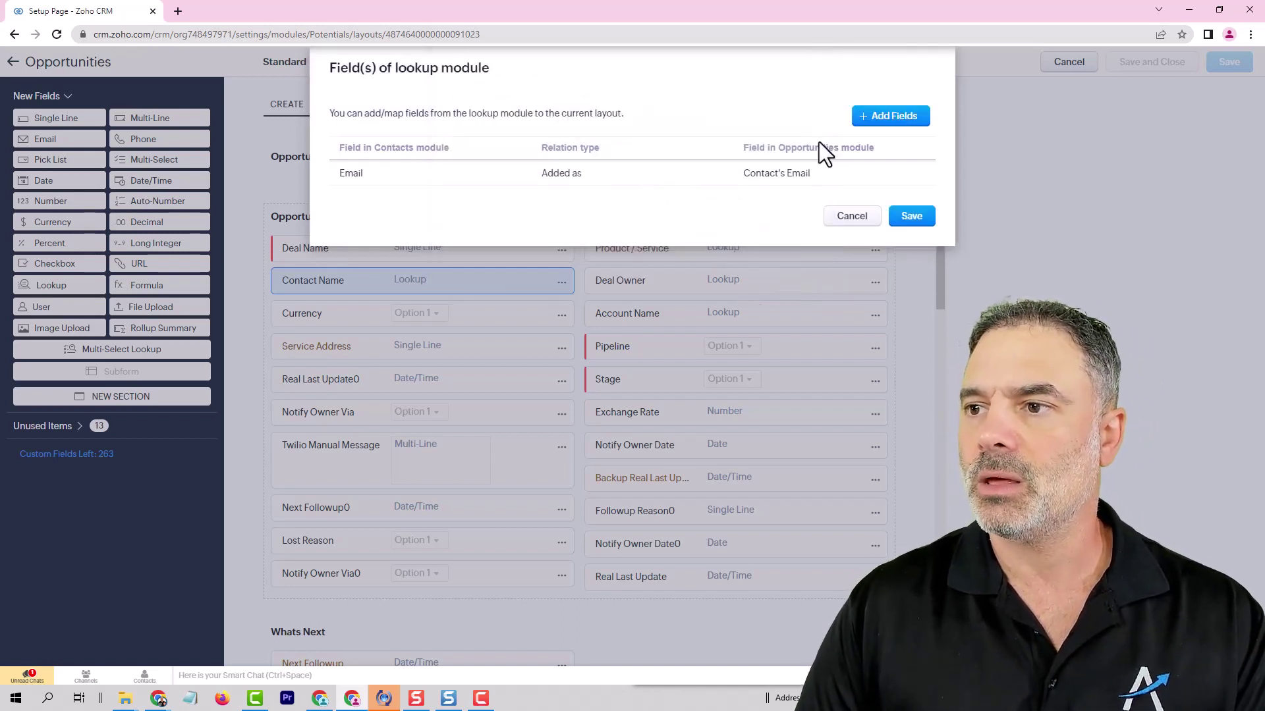
left_click(870, 126)
left_click(477, 102)
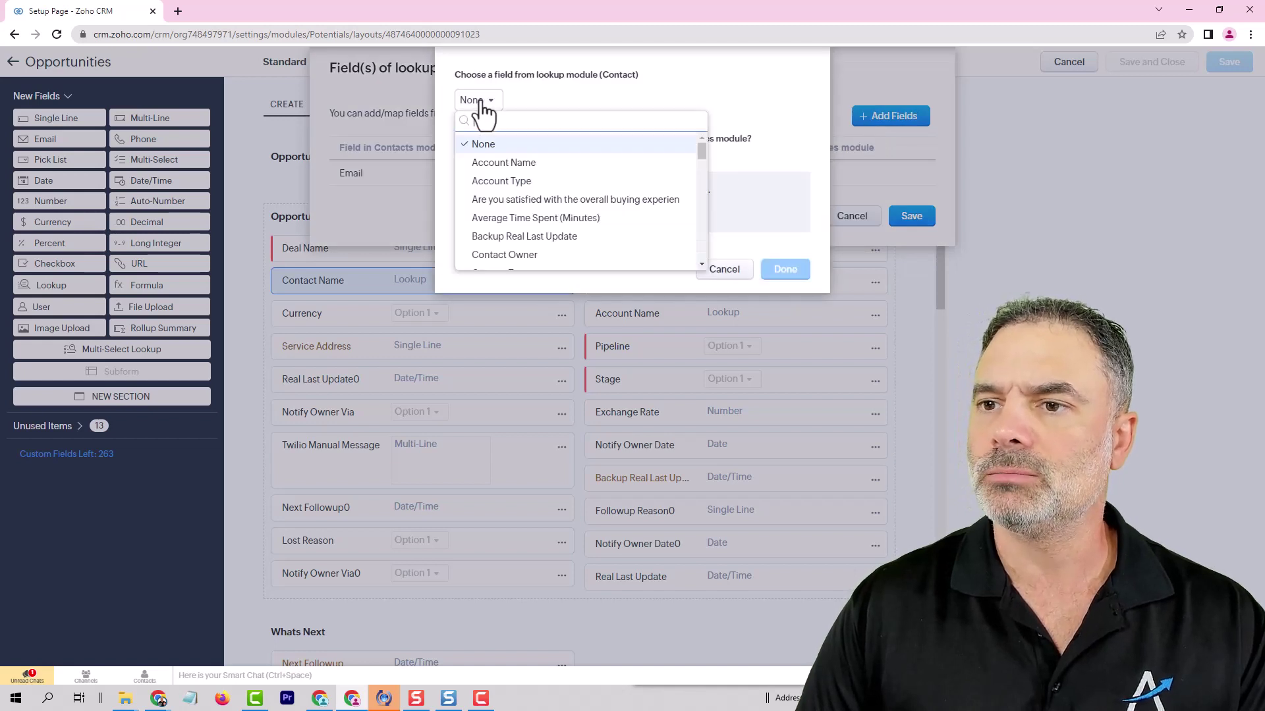
scroll(499, 178, "down", 1)
type("pho")
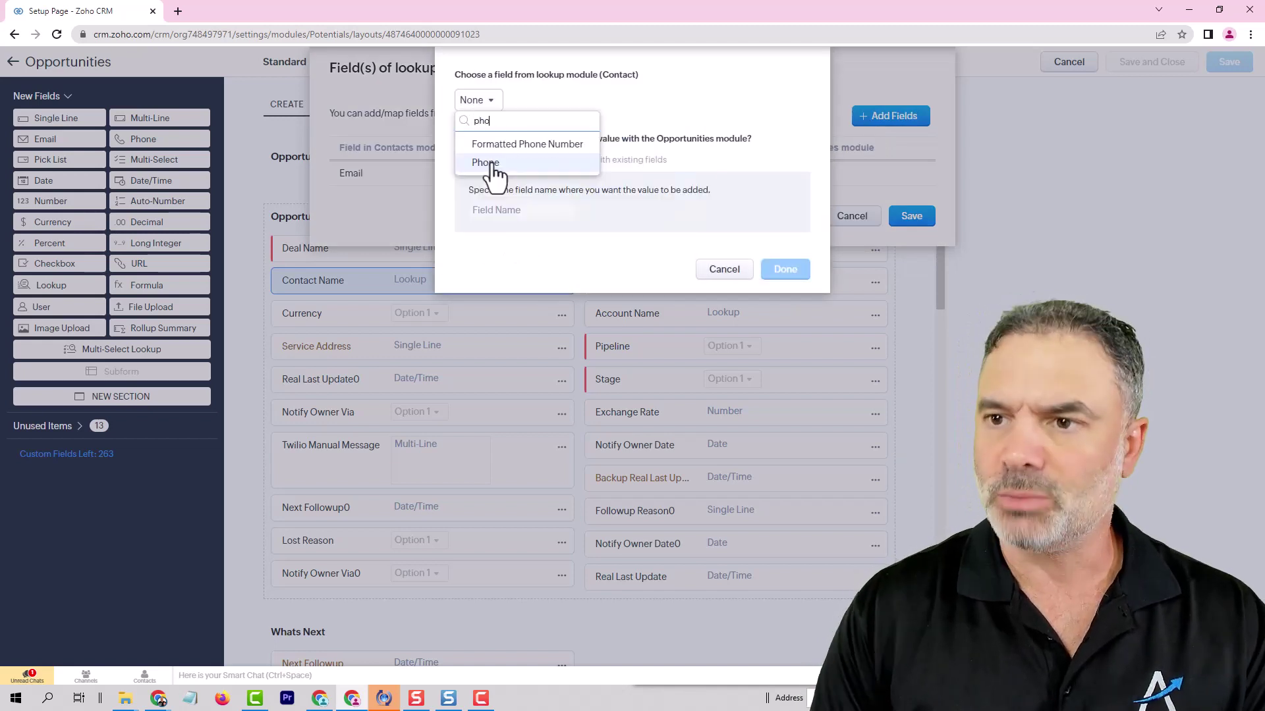
left_click(488, 164)
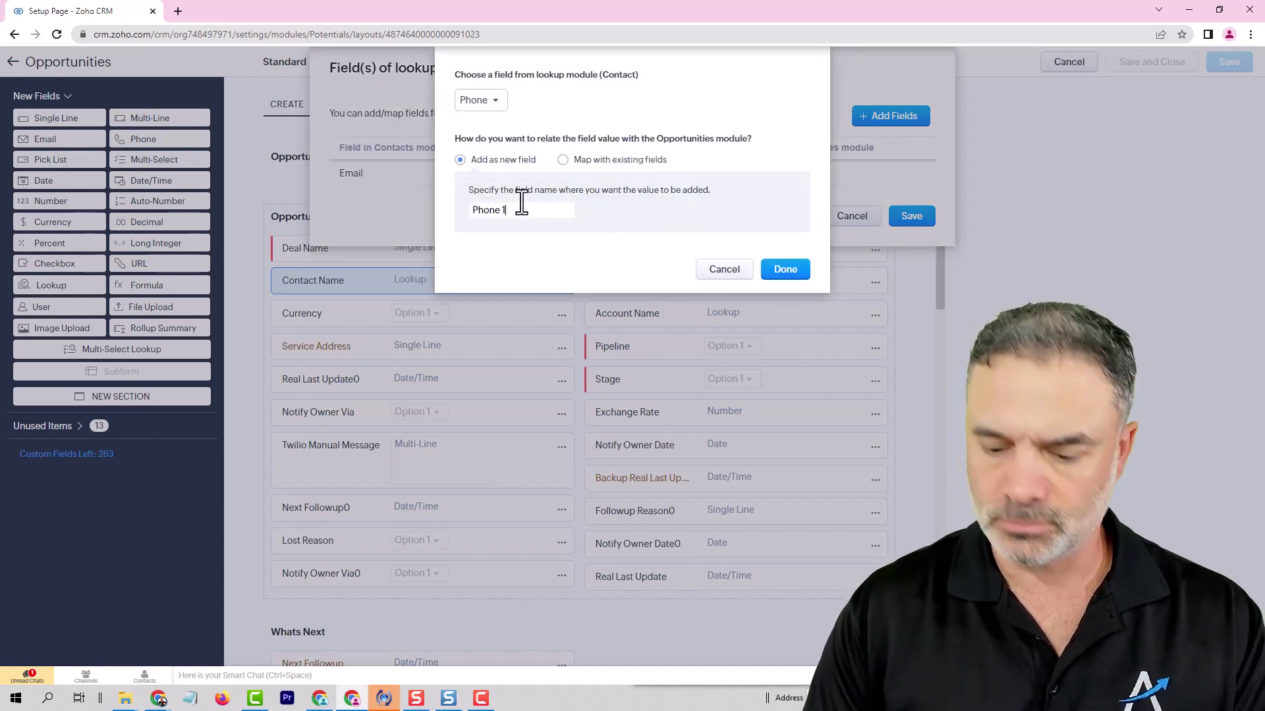
key("BackSpace")
key("BackSpace")
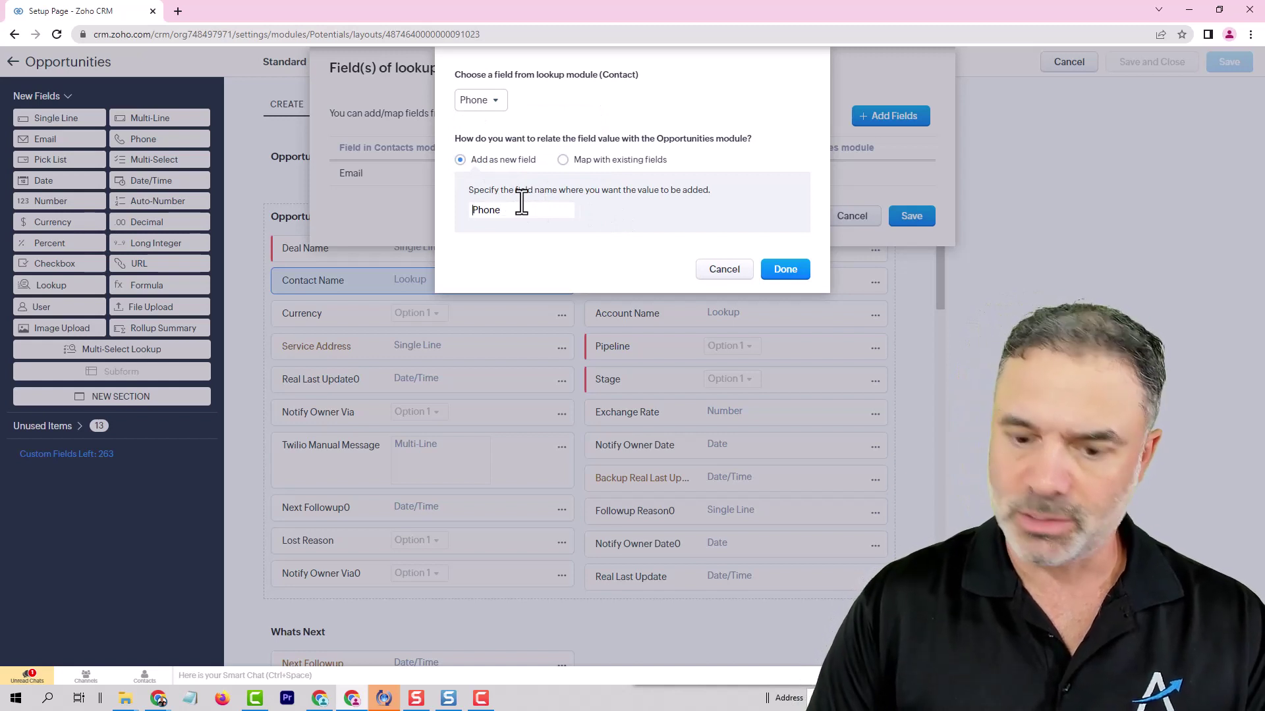
type("Contact")
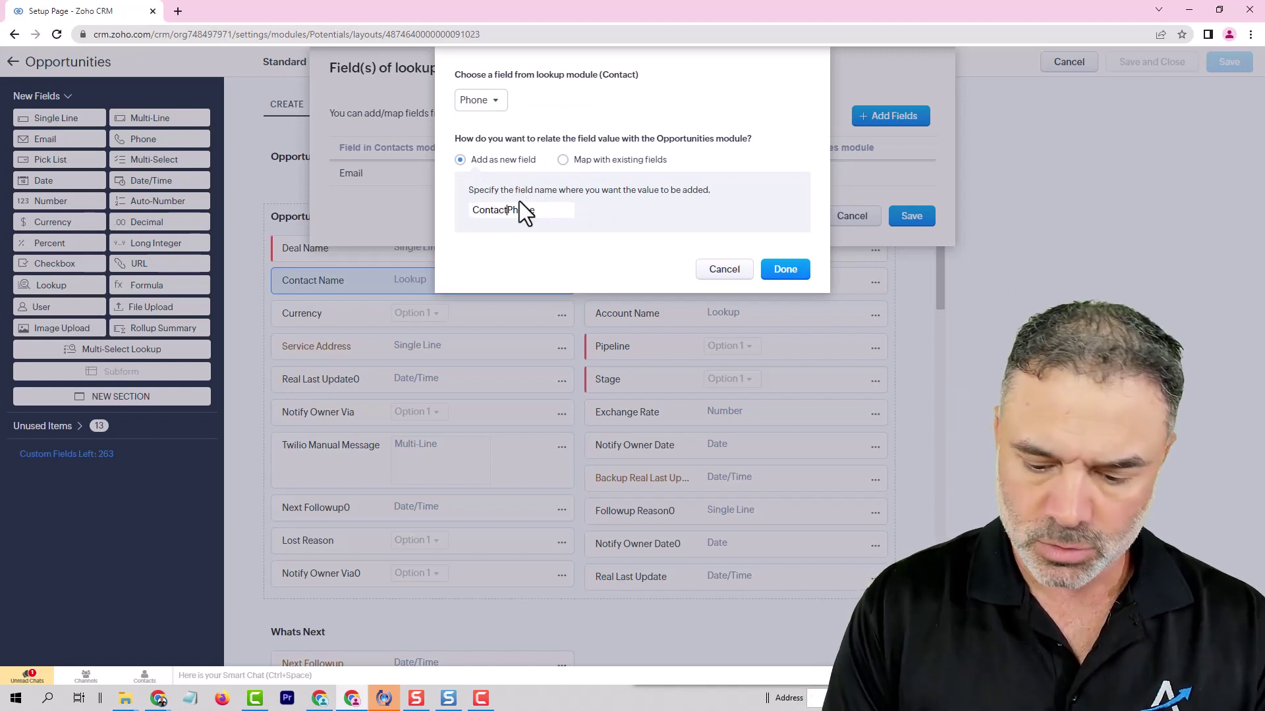
type("'s")
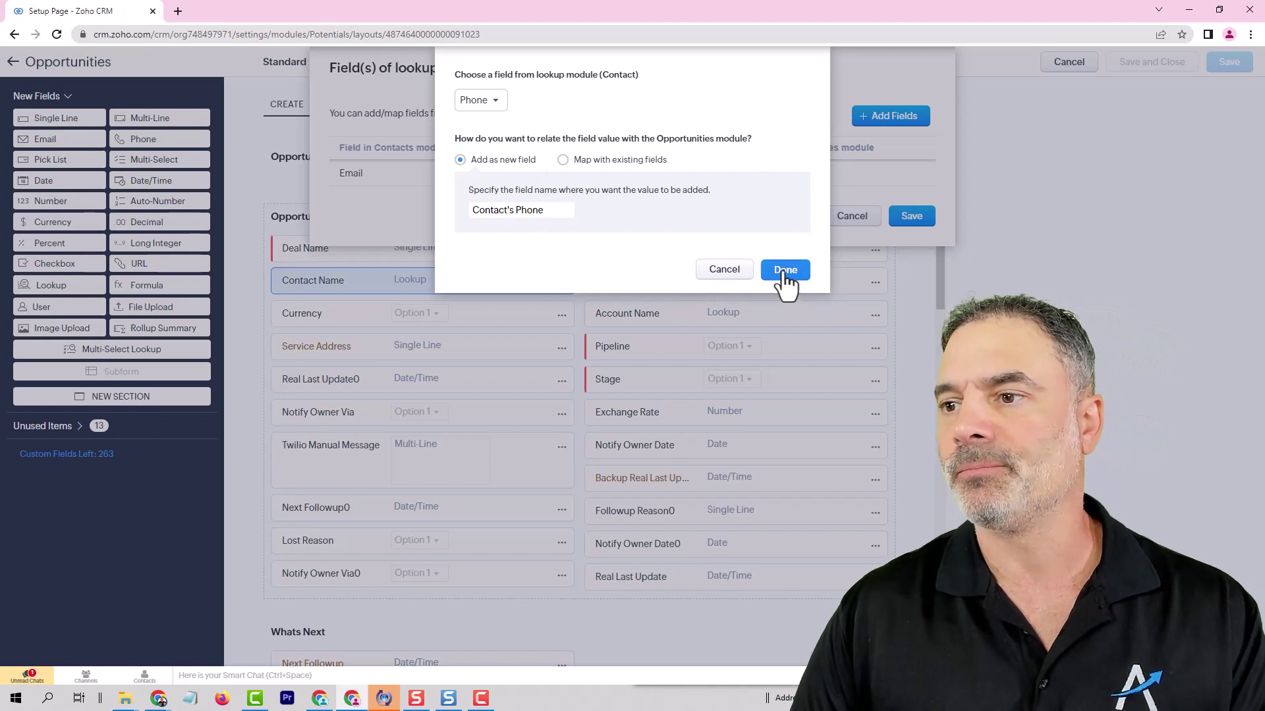
left_click(785, 270)
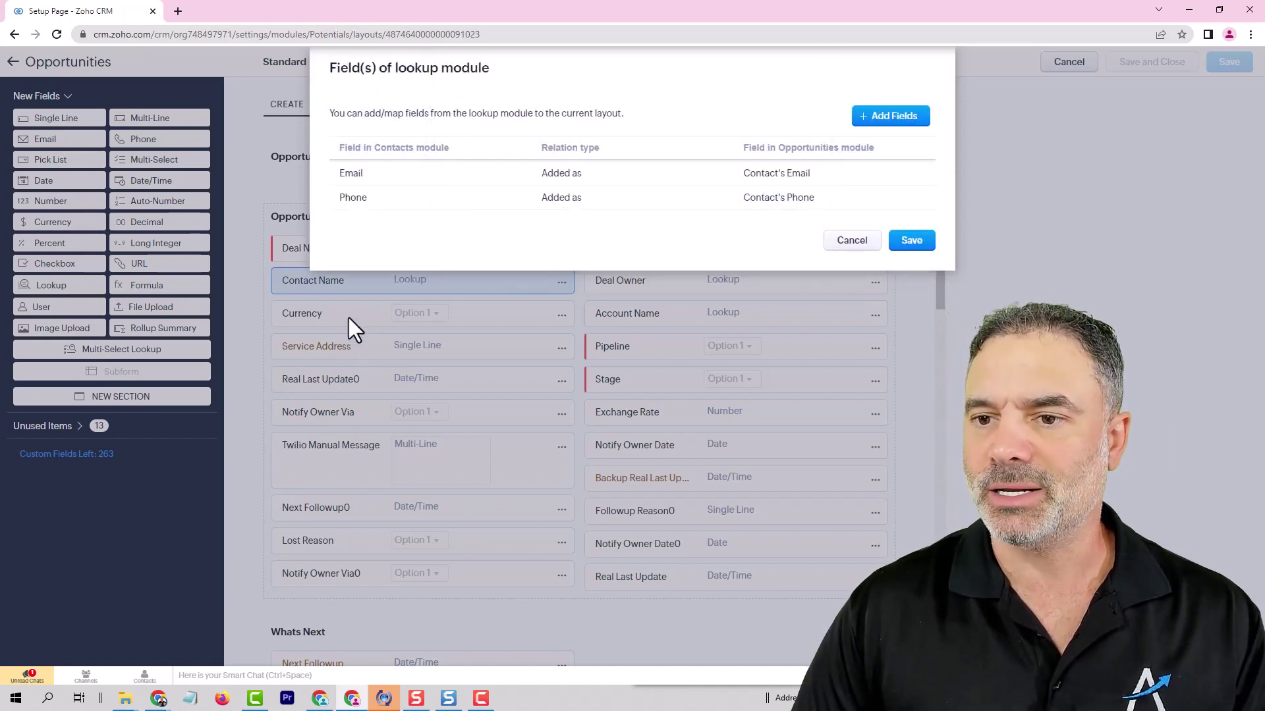
- Save the Standard layout with both contact fields and reopen The Kings Inc - Zoho One Setup deal
left_click(912, 242)
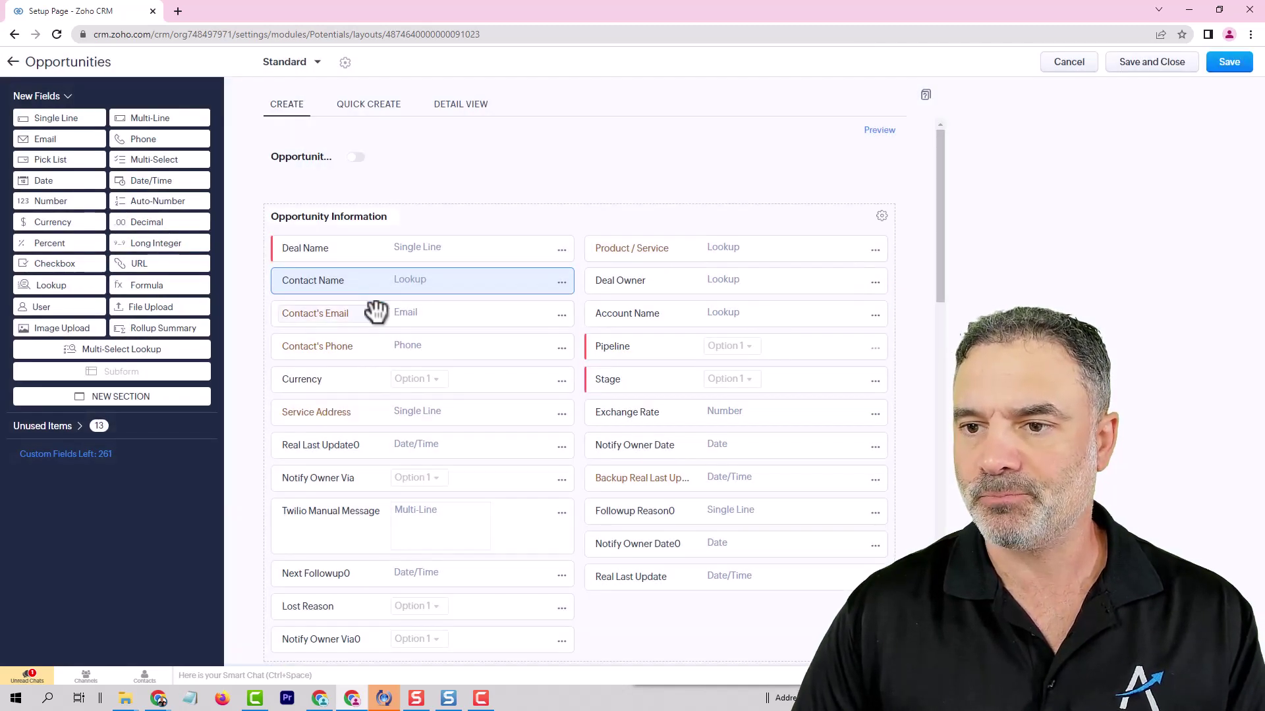
left_click(1227, 61)
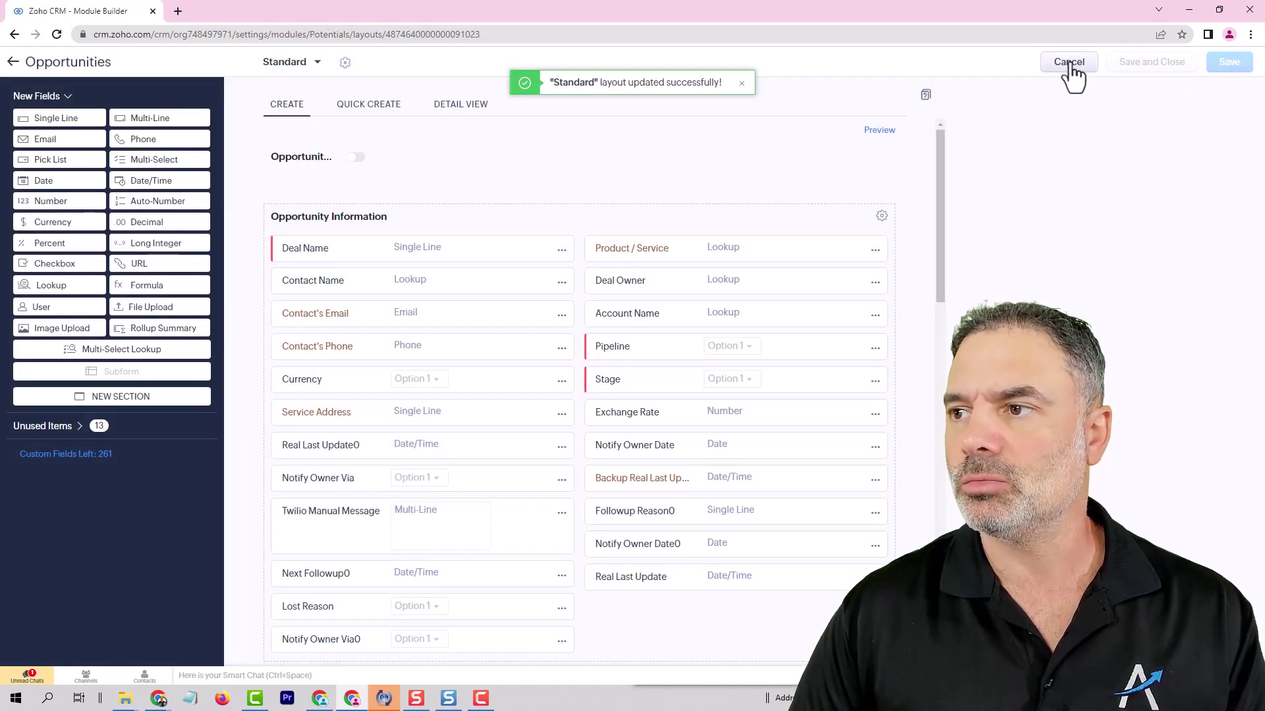
left_click(1068, 62)
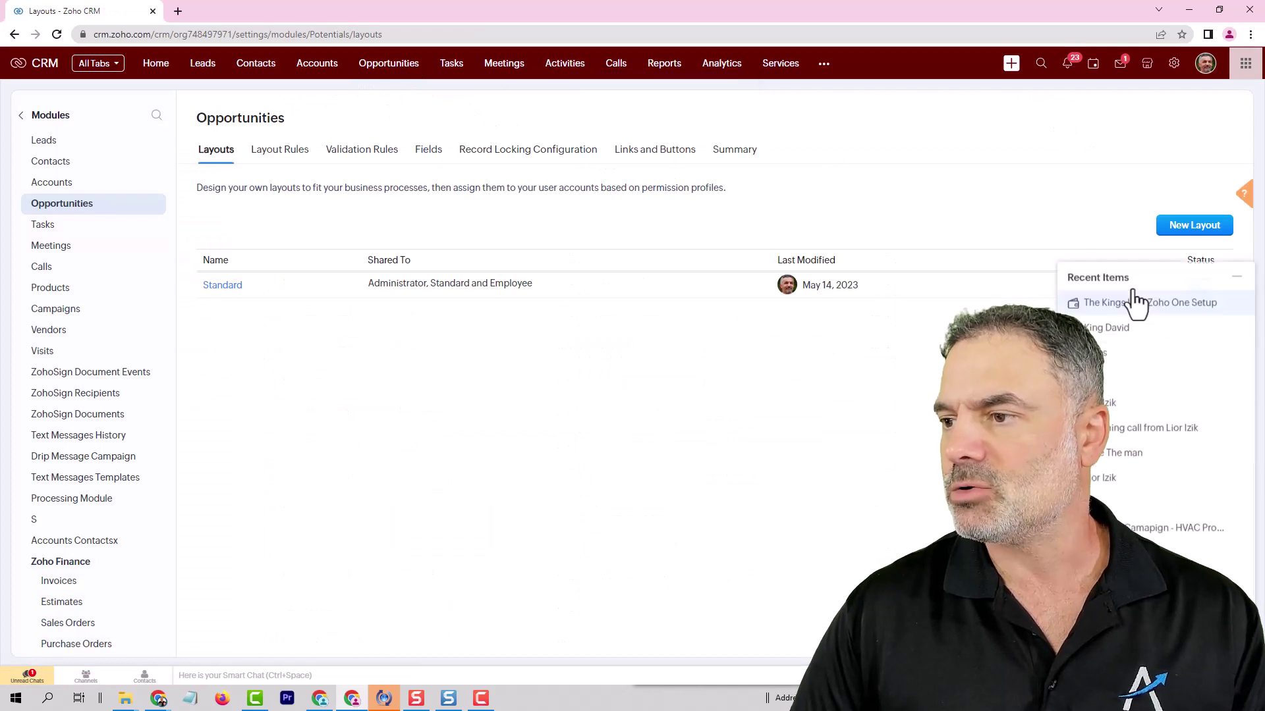
left_click(1118, 189)
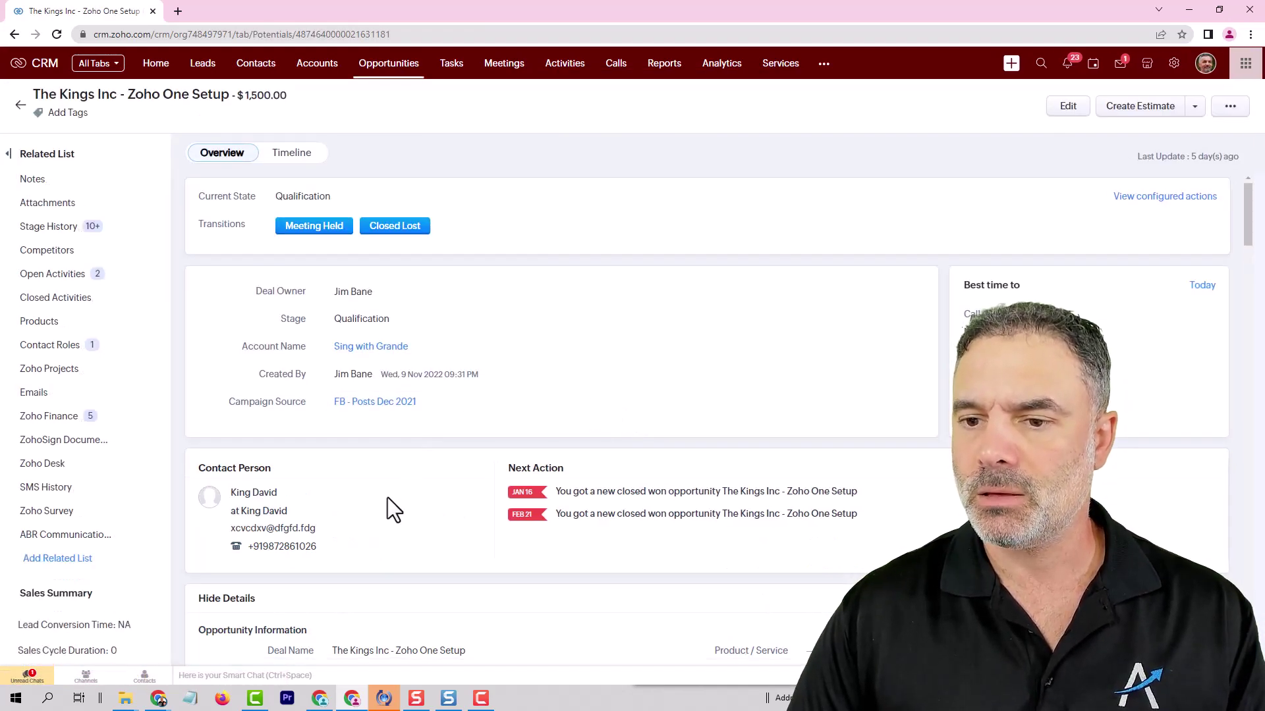
- Set the deal's Contact Name to Arsh Test and accept the auto-filled email and phone
scroll(398, 461, "down", 2)
left_click(399, 468)
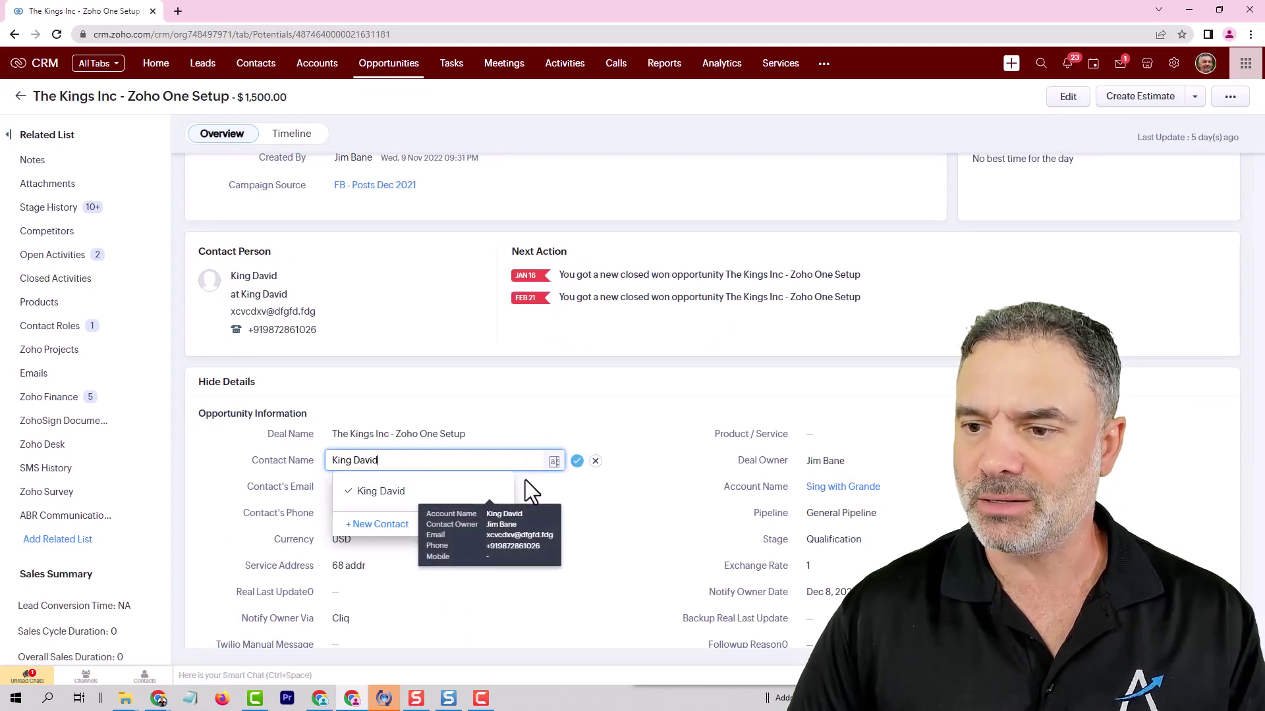
left_click(487, 520)
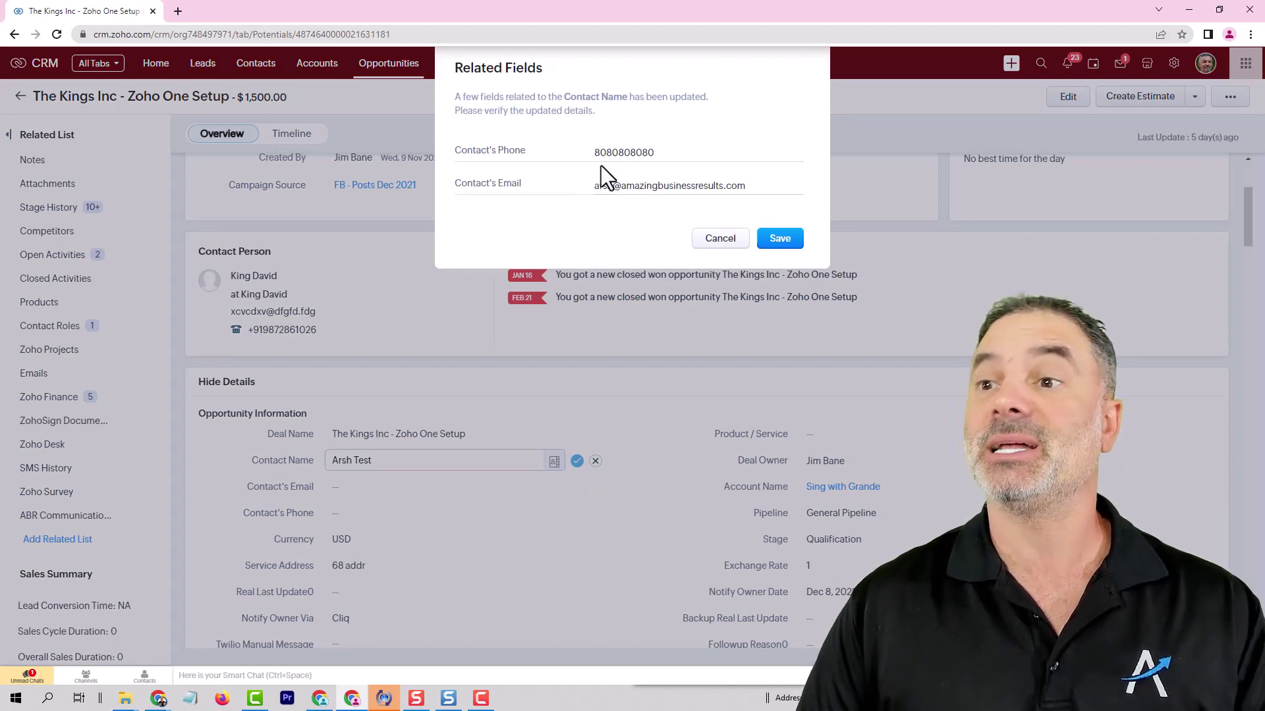
left_click(780, 237)
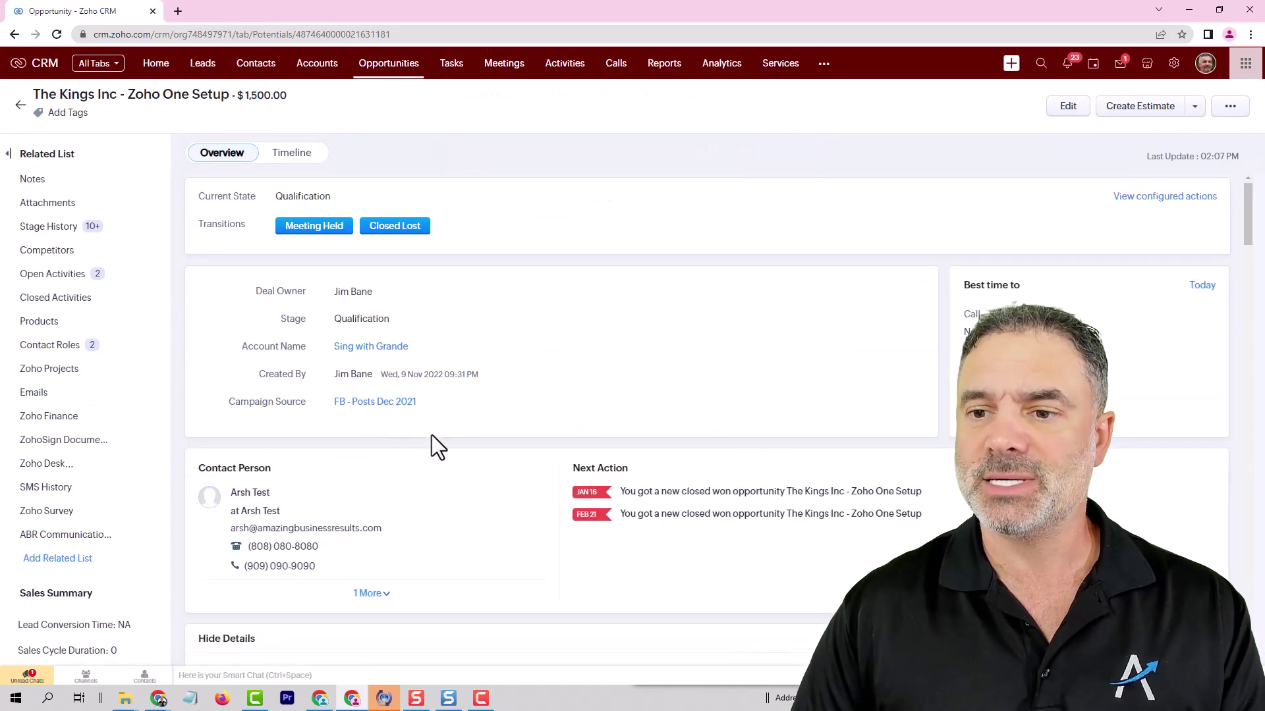
scroll(469, 491, "down", 5)
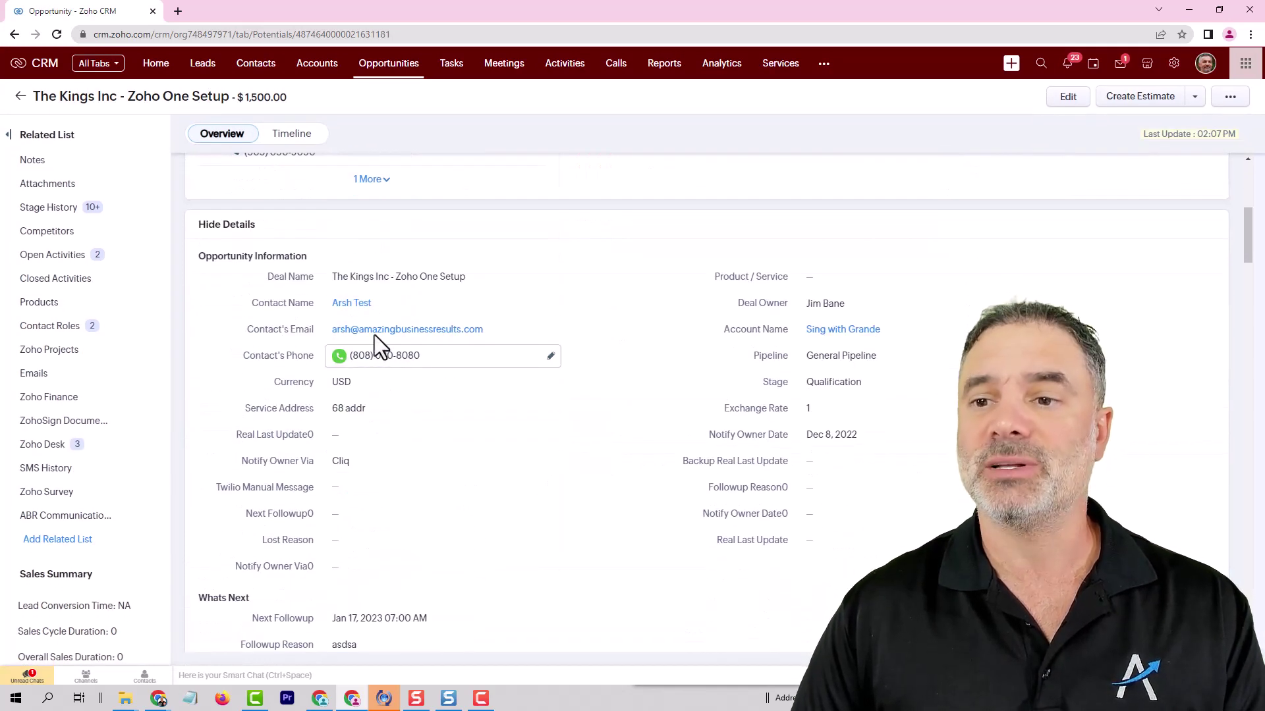